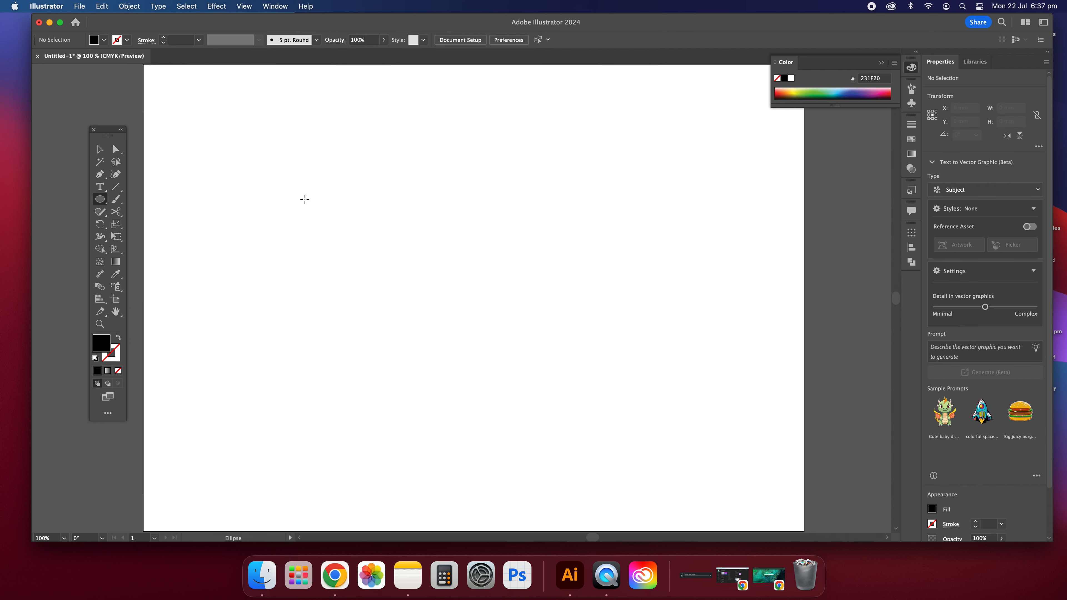
Draw a circle about 26.5 mm in diameter and swap its fill and stroke for a black outline without fill.
{"action": "left_click_drag", "start_coordinate": [243, 222], "coordinate": [303, 281]}
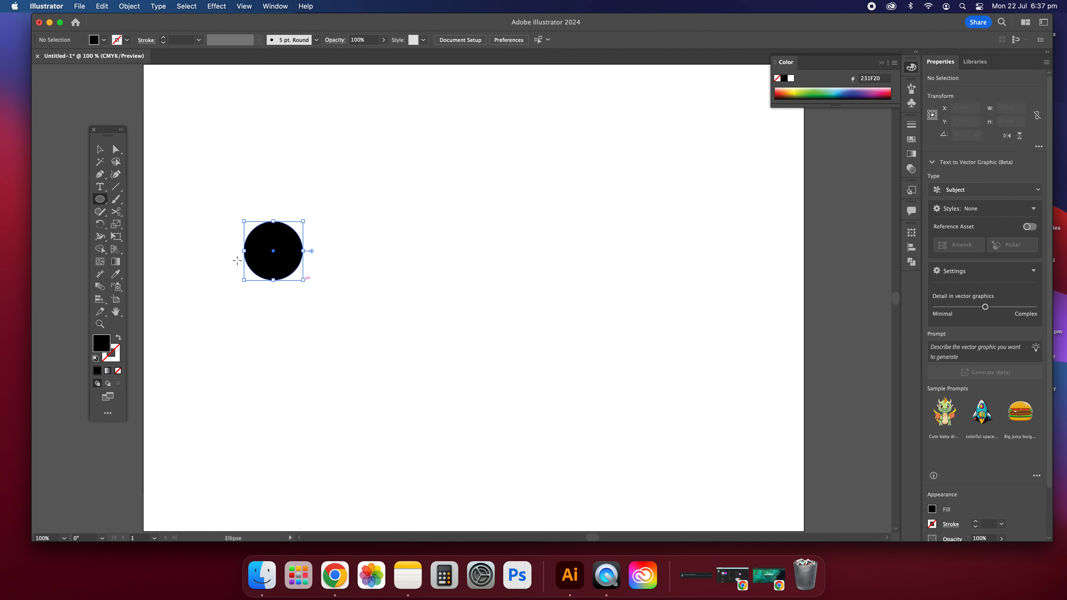
{"action": "left_click", "coordinate": [118, 338]}
{"action": "left_click", "coordinate": [266, 303]}
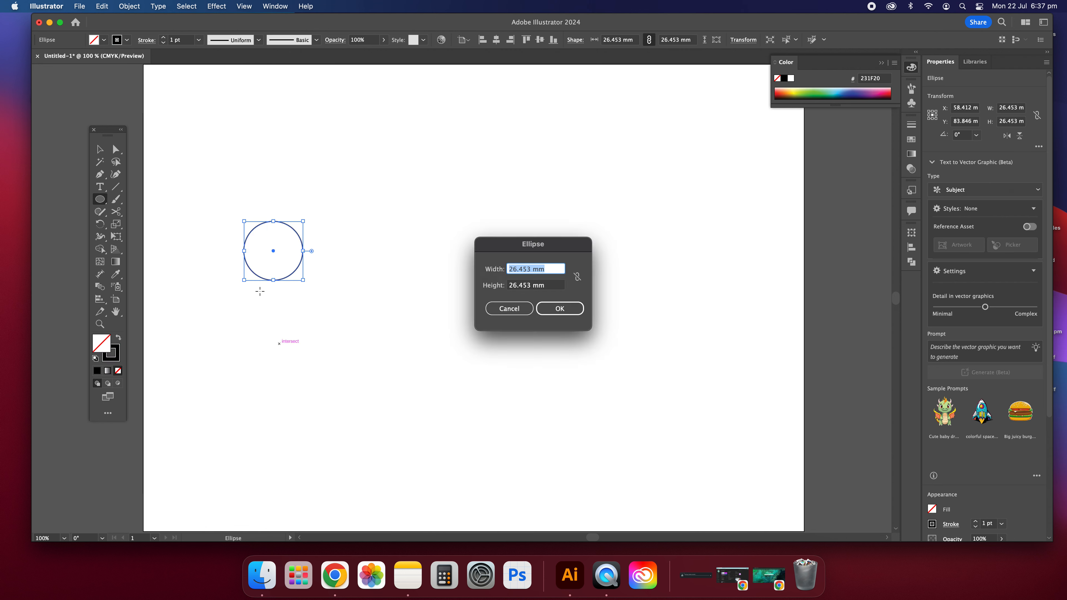
{"action": "left_click", "coordinate": [509, 308]}
Duplicate the circle and place the copy directly to its right, touching at the side.
{"action": "left_click", "coordinate": [100, 148]}
{"action": "left_click", "coordinate": [395, 329]}
{"action": "left_click_drag", "start_coordinate": [375, 301], "coordinate": [253, 243]}
{"action": "scroll", "coordinate": [295, 272], "scroll_direction": "up", "scroll_amount": 1}
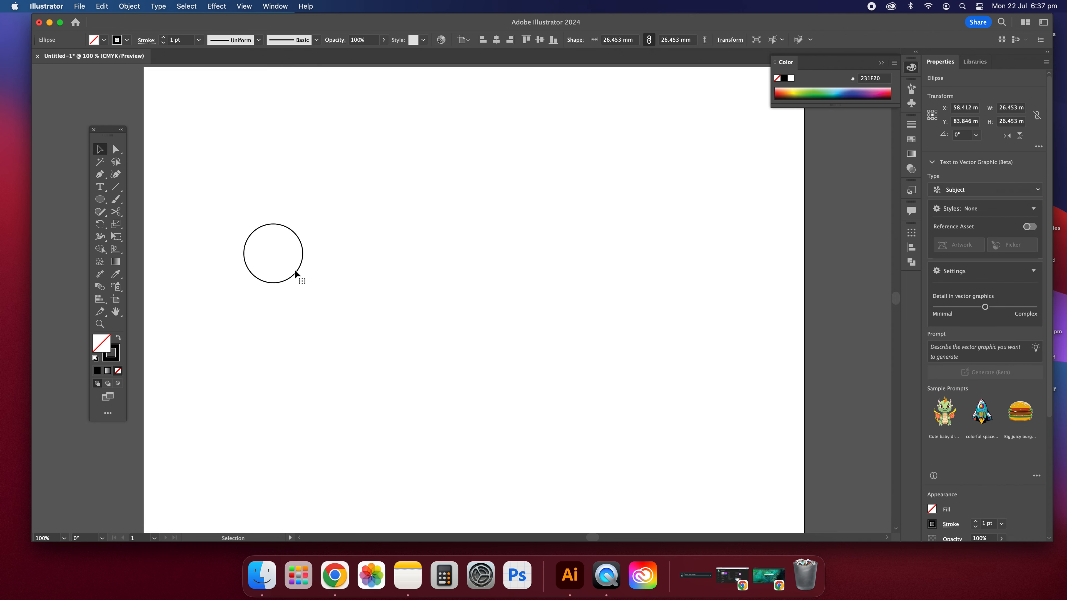
{"action": "right_click", "coordinate": [296, 287]}
{"action": "left_click", "coordinate": [325, 235]}
{"action": "scroll", "coordinate": [364, 268], "scroll_direction": "up", "scroll_amount": 1}
{"action": "right_click", "coordinate": [353, 268]}
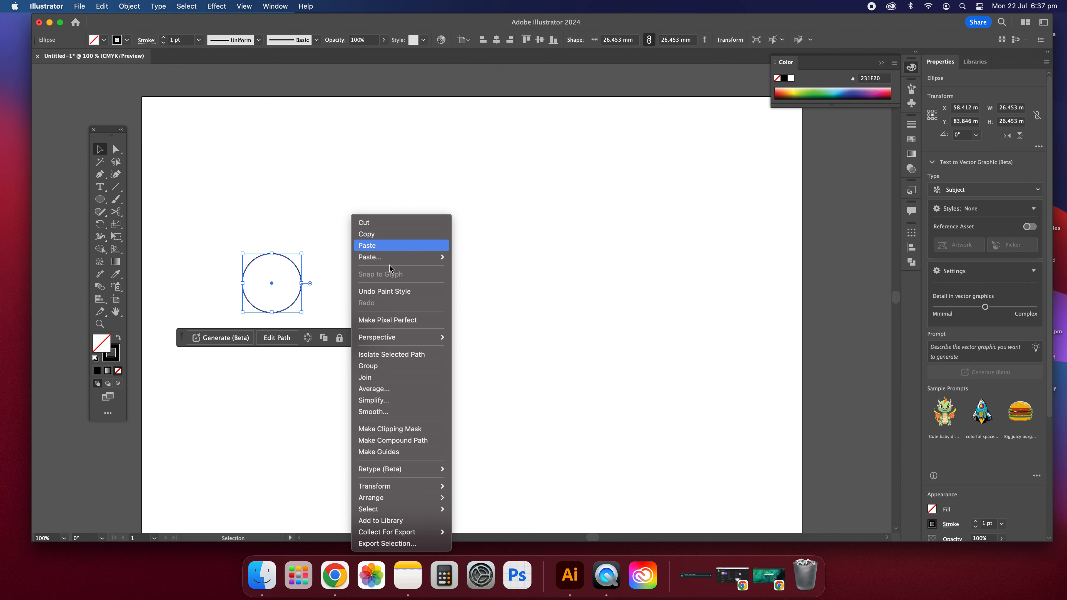
{"action": "left_click", "coordinate": [387, 245]}
{"action": "left_click", "coordinate": [498, 276]}
{"action": "left_click_drag", "start_coordinate": [476, 276], "coordinate": [342, 258]}
{"action": "left_click", "coordinate": [488, 331]}
Duplicate the pair of circles and place the copy directly beneath, forming a two-by-two grid of touching circles.
{"action": "left_click_drag", "start_coordinate": [516, 333], "coordinate": [253, 273]}
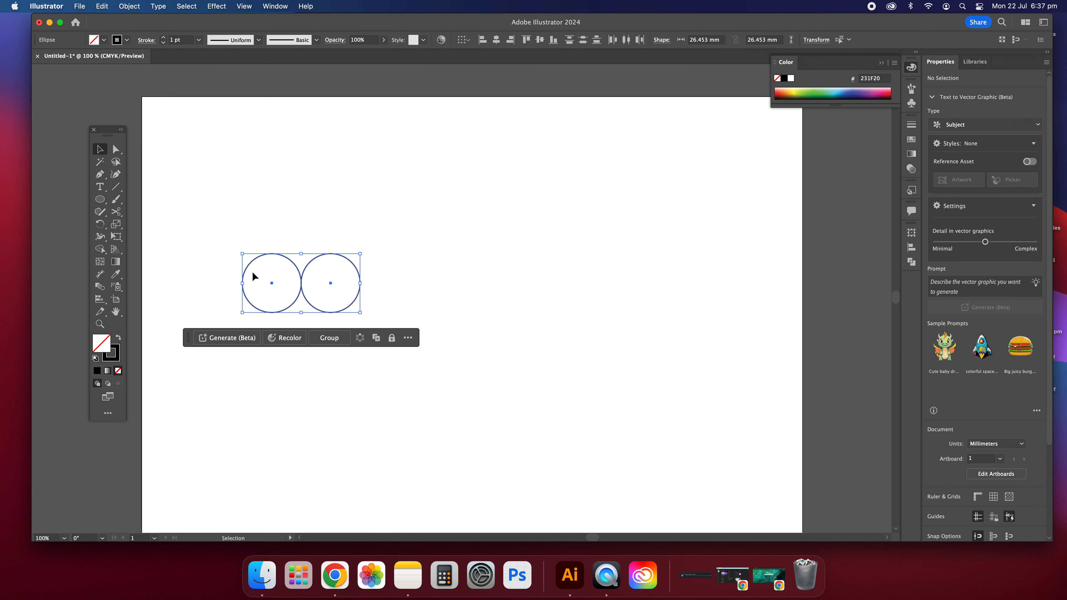
{"action": "key", "text": "super+c"}
{"action": "key", "text": "super+v"}
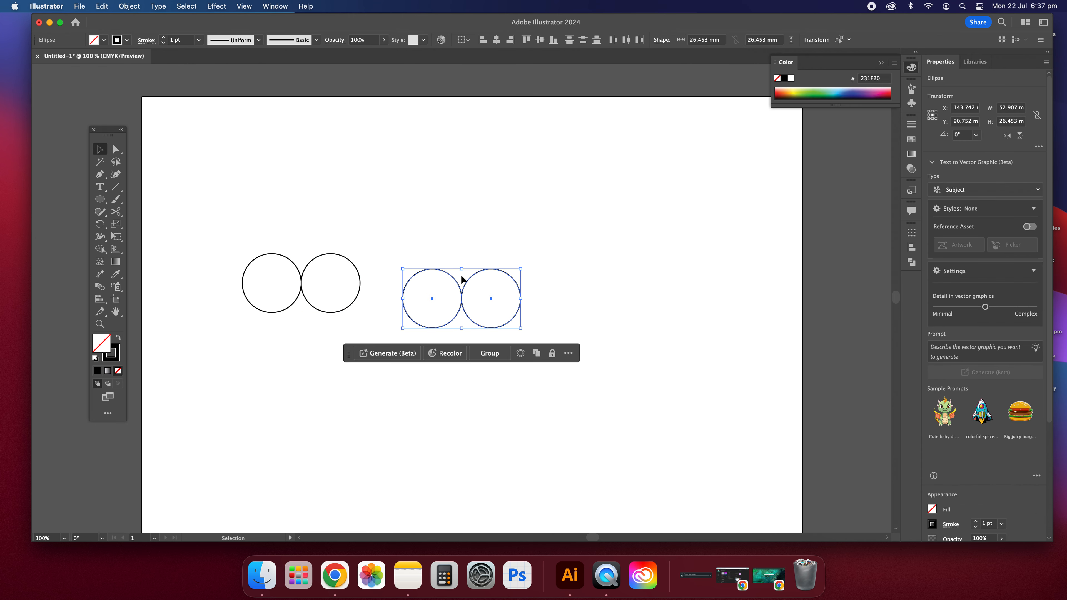
{"action": "left_click_drag", "start_coordinate": [455, 281], "coordinate": [296, 327]}
{"action": "left_click", "coordinate": [466, 309]}
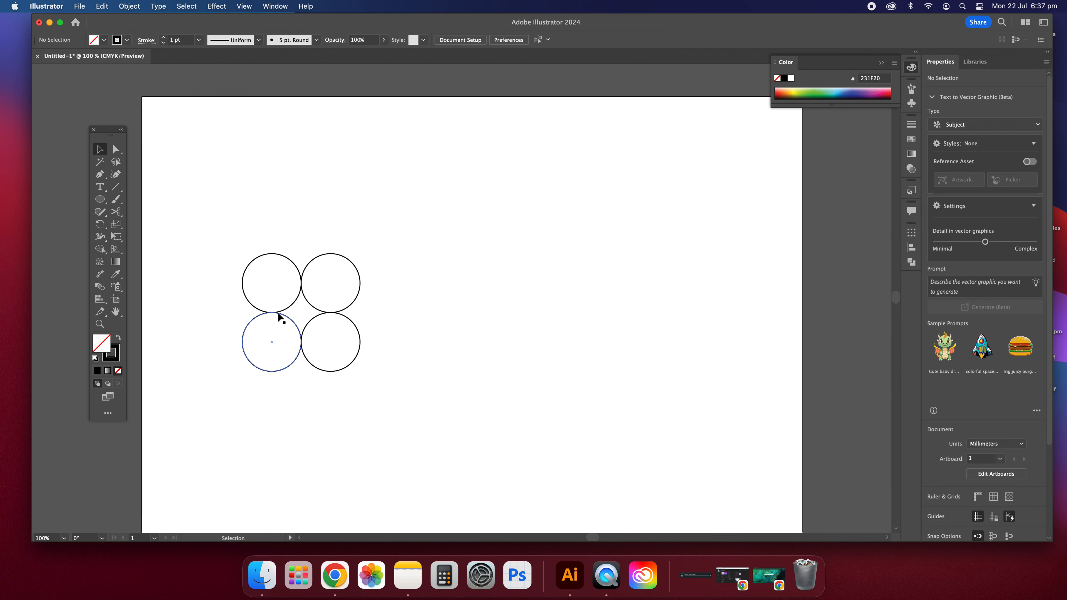
Examine the contact points between the four circles and the enclosed gap at their centre.
{"action": "key", "text": "super+equal"}
{"action": "scroll", "coordinate": [277, 312], "scroll_direction": "left", "scroll_amount": 5}
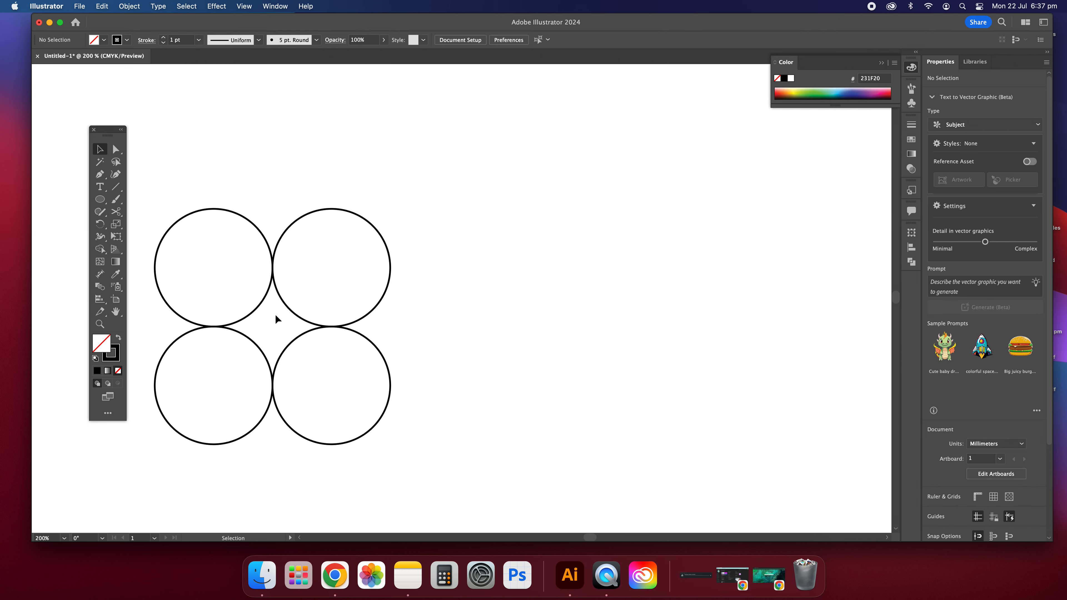
{"action": "scroll", "coordinate": [275, 315], "scroll_direction": "left", "scroll_amount": 3}
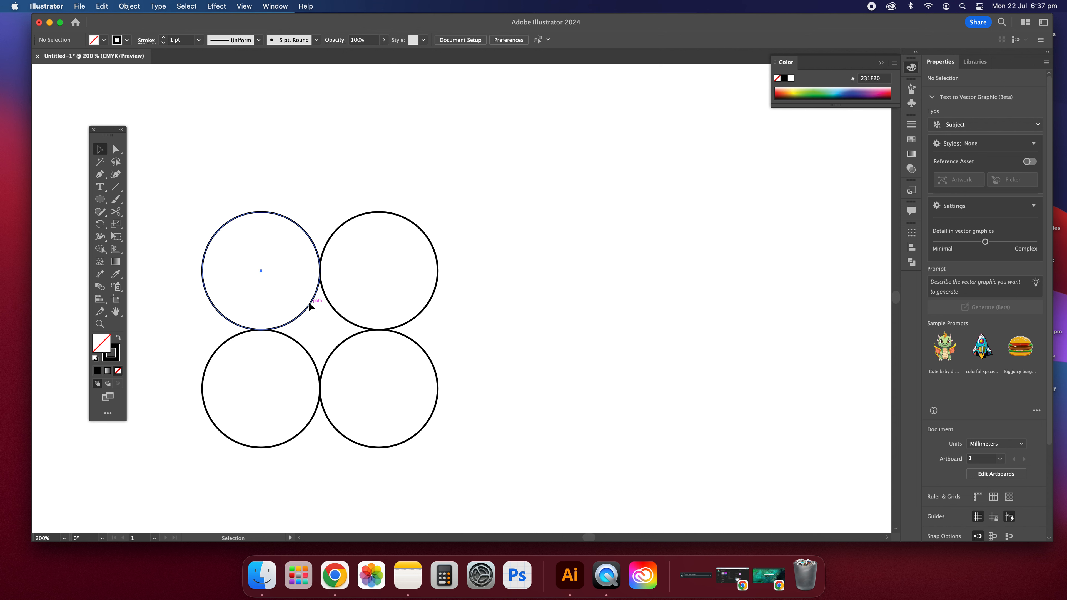
{"action": "left_click_drag", "start_coordinate": [309, 303], "coordinate": [309, 306]}
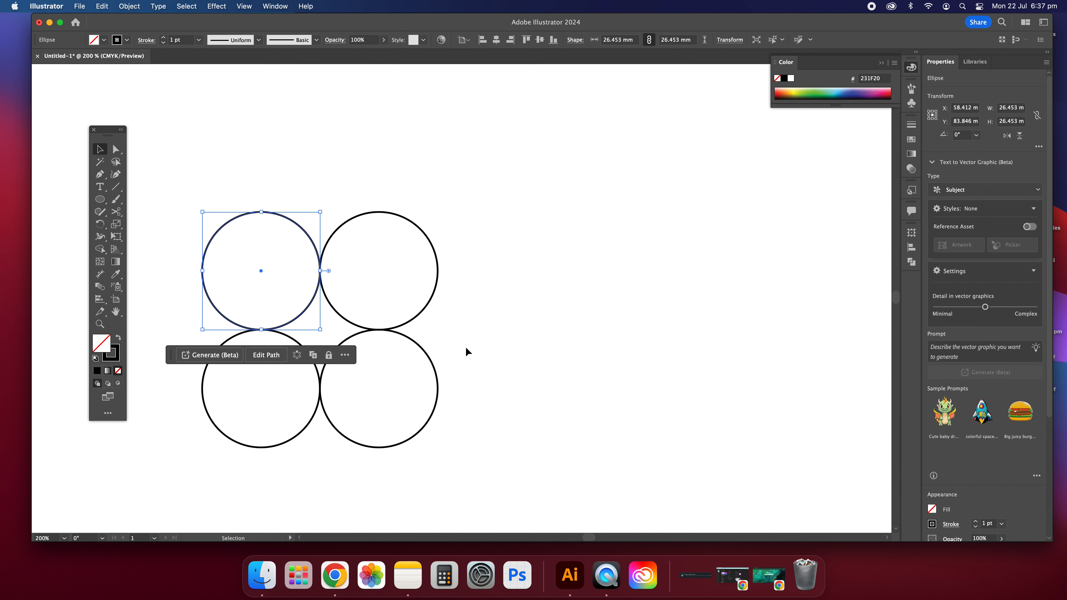
{"action": "left_click", "coordinate": [392, 339]}
{"action": "mouse_move", "coordinate": [399, 334]}
{"action": "left_mouse_down"}
{"action": "mouse_move", "coordinate": [424, 358]}
{"action": "mouse_move", "coordinate": [398, 336]}
{"action": "left_mouse_up"}
{"action": "key", "text": "super+minus"}
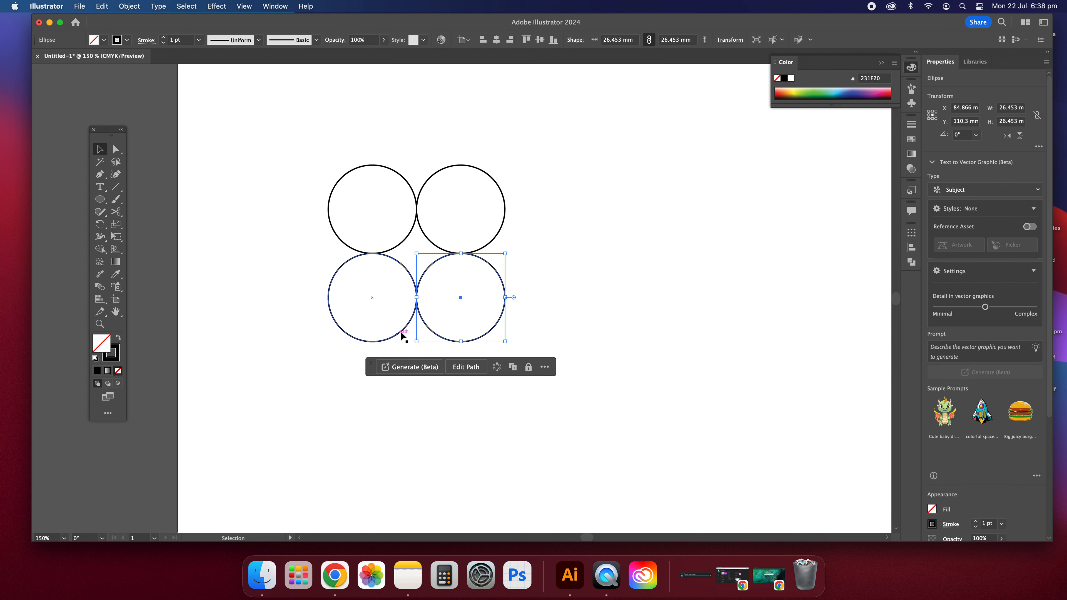
{"action": "left_click", "coordinate": [529, 311]}
Draw a fifth circle about 23.8 mm in diameter and place it against the two right-hand circles, centred vertically between them.
{"action": "left_click", "coordinate": [103, 199]}
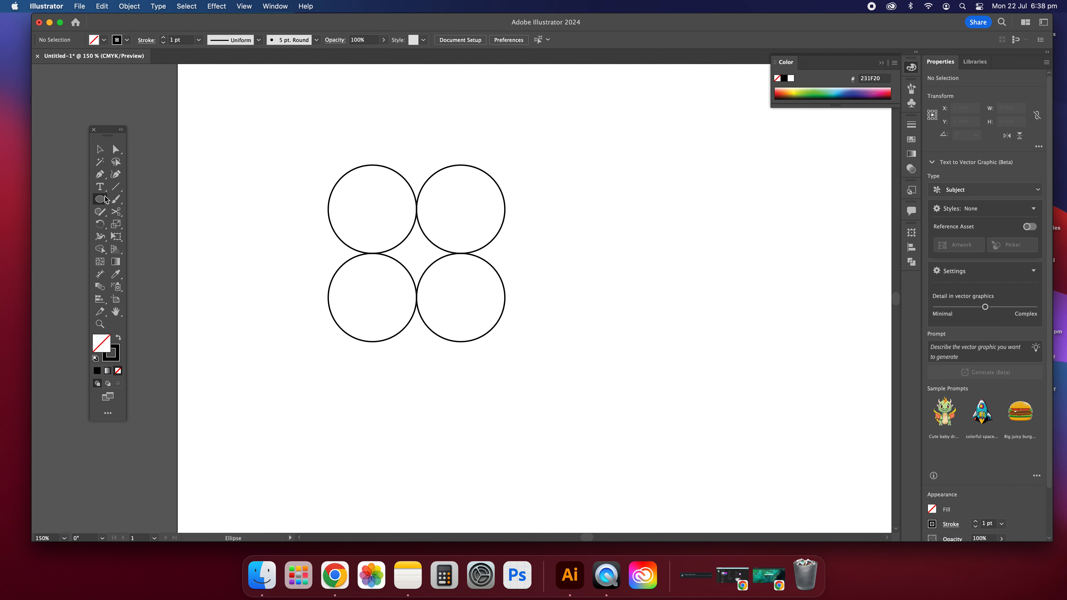
{"action": "left_click_drag", "start_coordinate": [532, 215], "coordinate": [612, 299]}
{"action": "scroll", "coordinate": [106, 108], "scroll_direction": "up", "scroll_amount": 1}
{"action": "scroll", "coordinate": [106, 109], "scroll_direction": "up", "scroll_amount": 1}
{"action": "left_click", "coordinate": [100, 149]}
{"action": "left_click", "coordinate": [626, 152]}
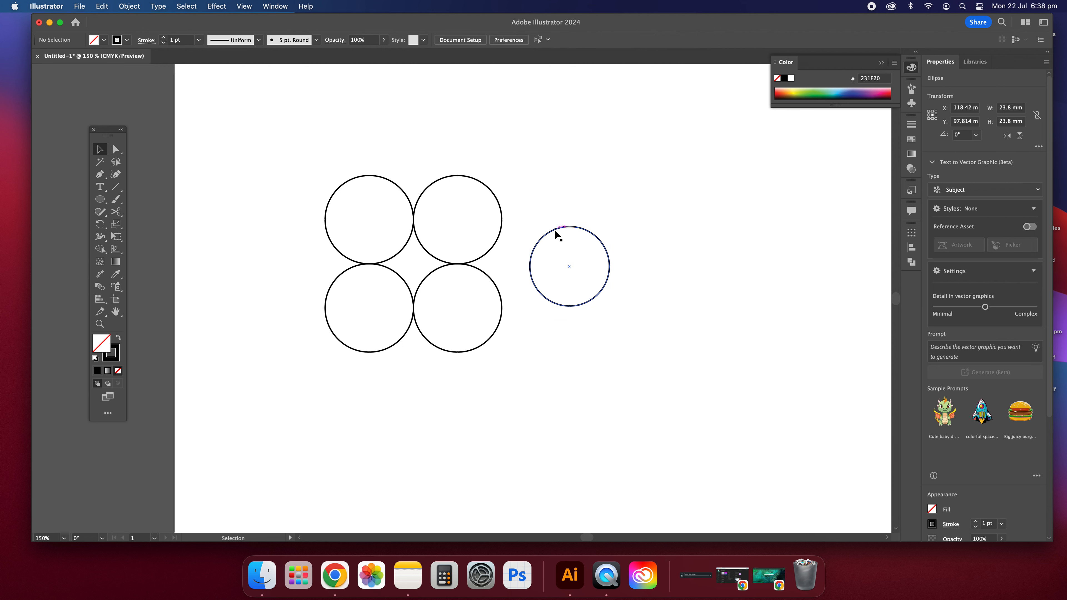
{"action": "left_click_drag", "start_coordinate": [559, 228], "coordinate": [519, 227]}
{"action": "left_click", "coordinate": [615, 283]}
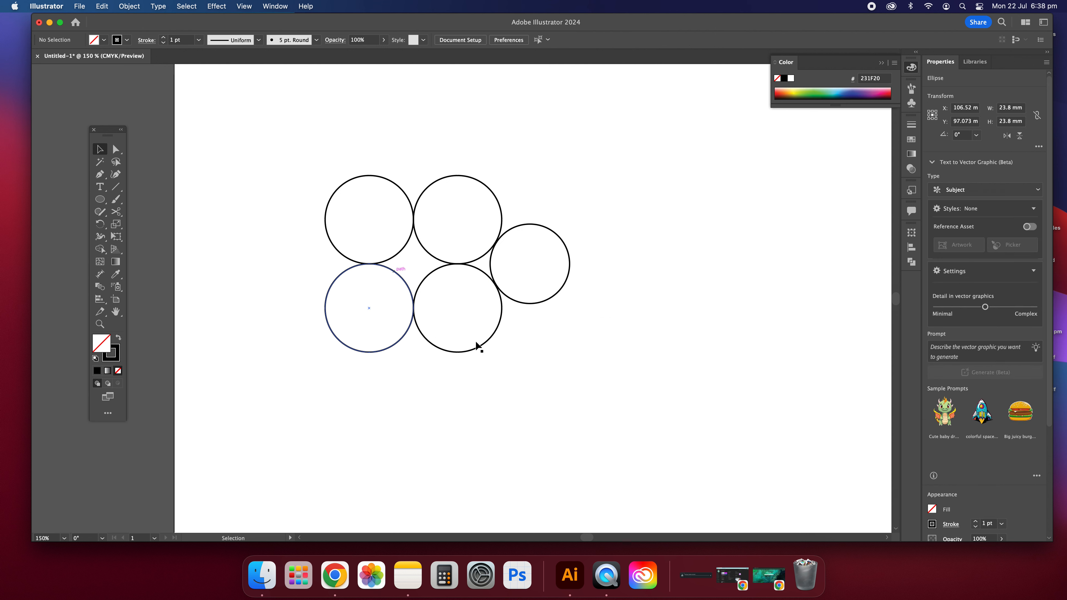
{"action": "left_click", "coordinate": [99, 250]}
{"action": "left_click", "coordinate": [99, 149]}
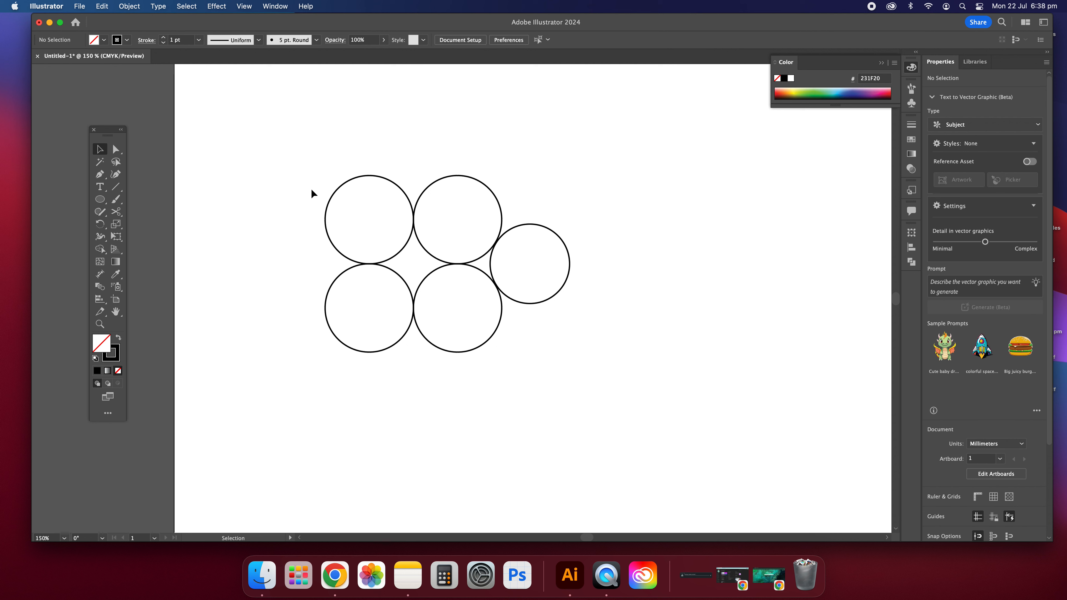
{"action": "left_click_drag", "start_coordinate": [260, 126], "coordinate": [593, 404]}
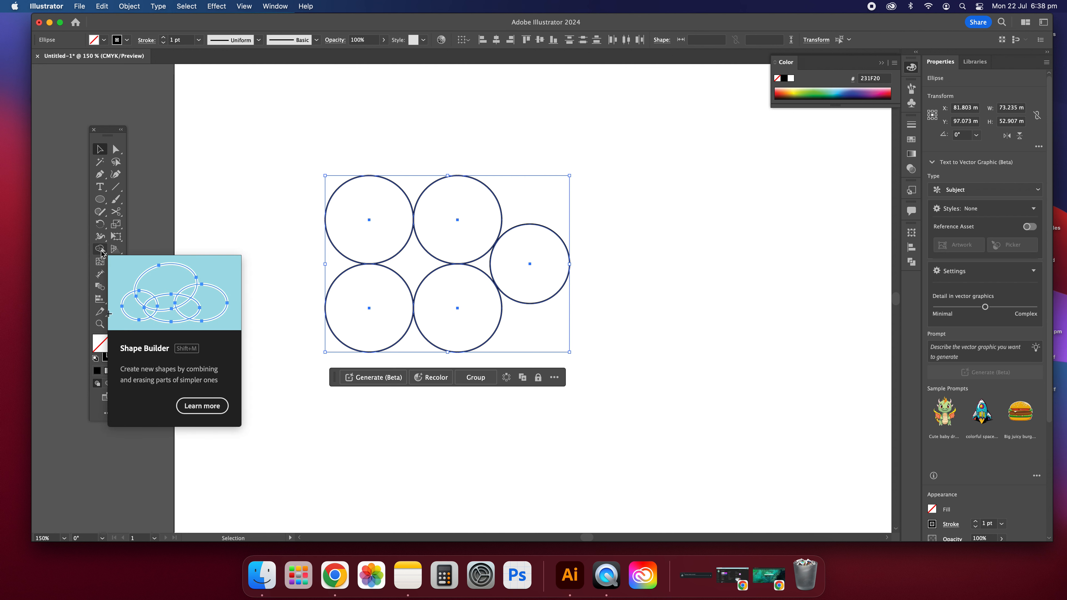
{"action": "left_click", "coordinate": [295, 143]}
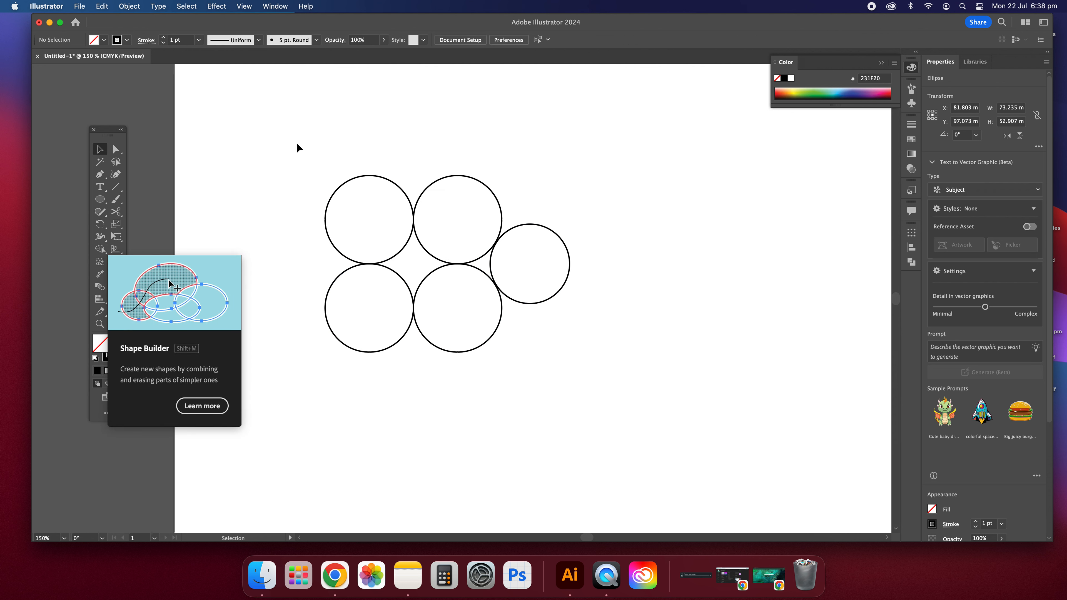
{"action": "left_click", "coordinate": [105, 251]}
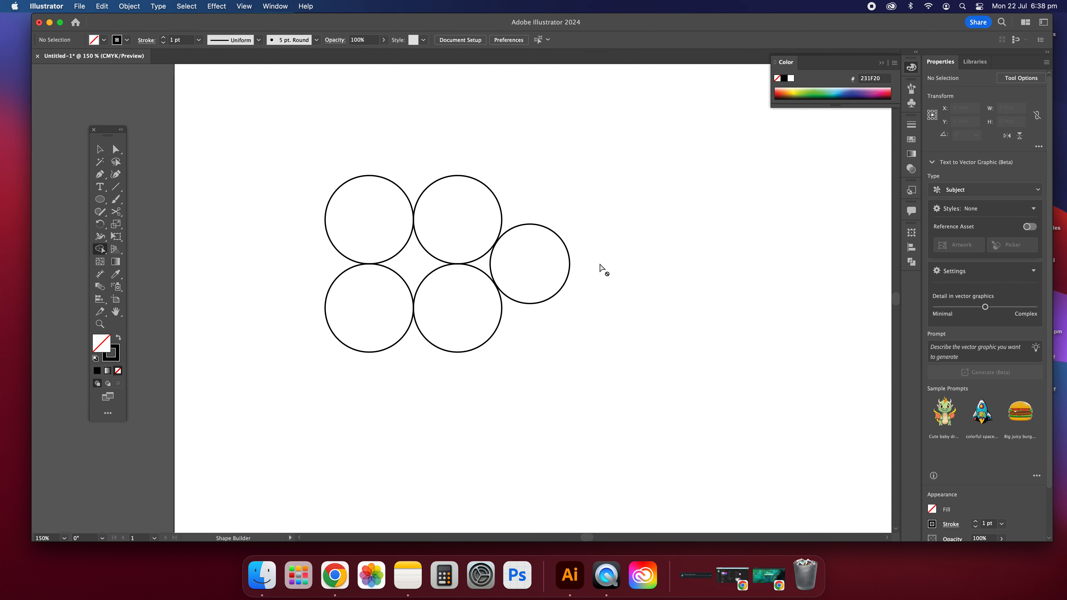
Merge the upper-left circle, the central gap and the lower-right circle of the grid with the Shape Builder tool.
{"action": "left_click", "coordinate": [100, 149]}
{"action": "left_click_drag", "start_coordinate": [259, 147], "coordinate": [614, 404]}
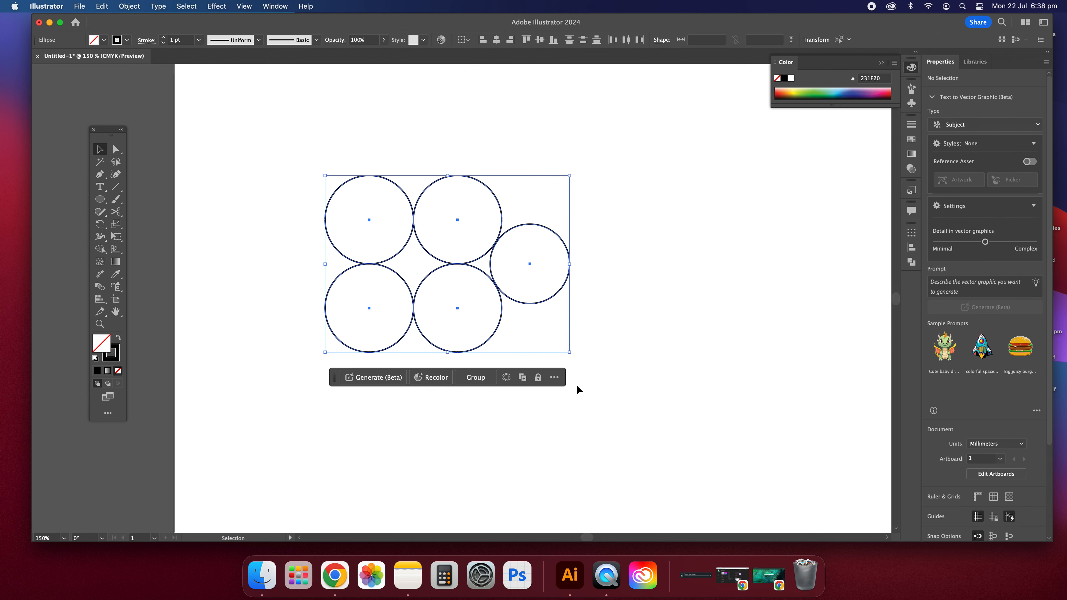
{"action": "left_click", "coordinate": [101, 250]}
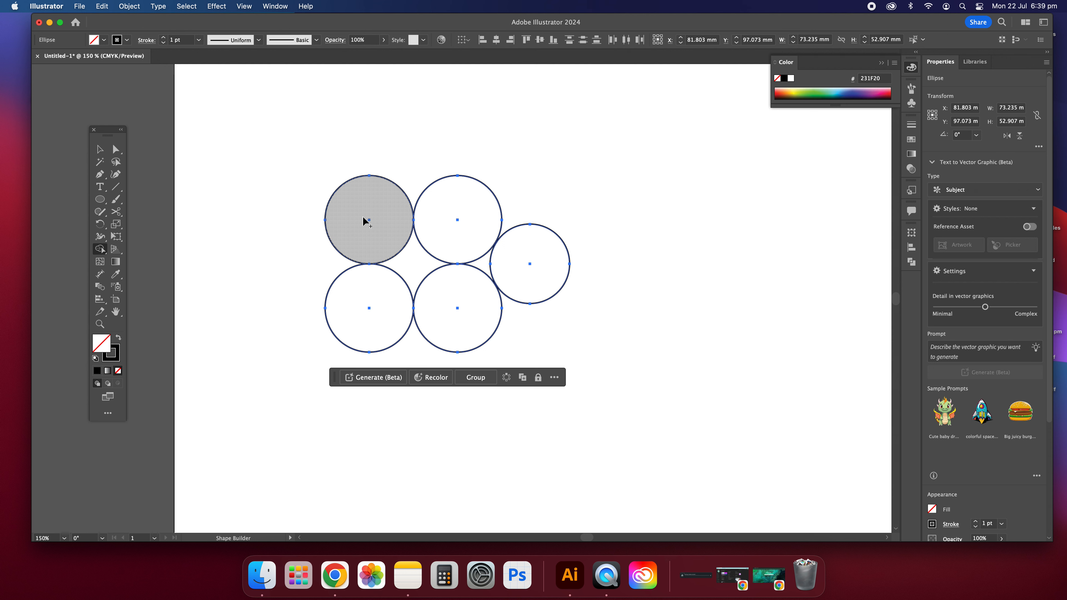
{"action": "mouse_move", "coordinate": [356, 236]}
{"action": "left_mouse_down"}
{"action": "mouse_move", "coordinate": [431, 288]}
{"action": "mouse_move", "coordinate": [478, 284]}
{"action": "mouse_move", "coordinate": [509, 264]}
{"action": "mouse_move", "coordinate": [481, 269]}
{"action": "mouse_move", "coordinate": [500, 267]}
{"action": "mouse_move", "coordinate": [476, 295]}
{"action": "left_mouse_up"}
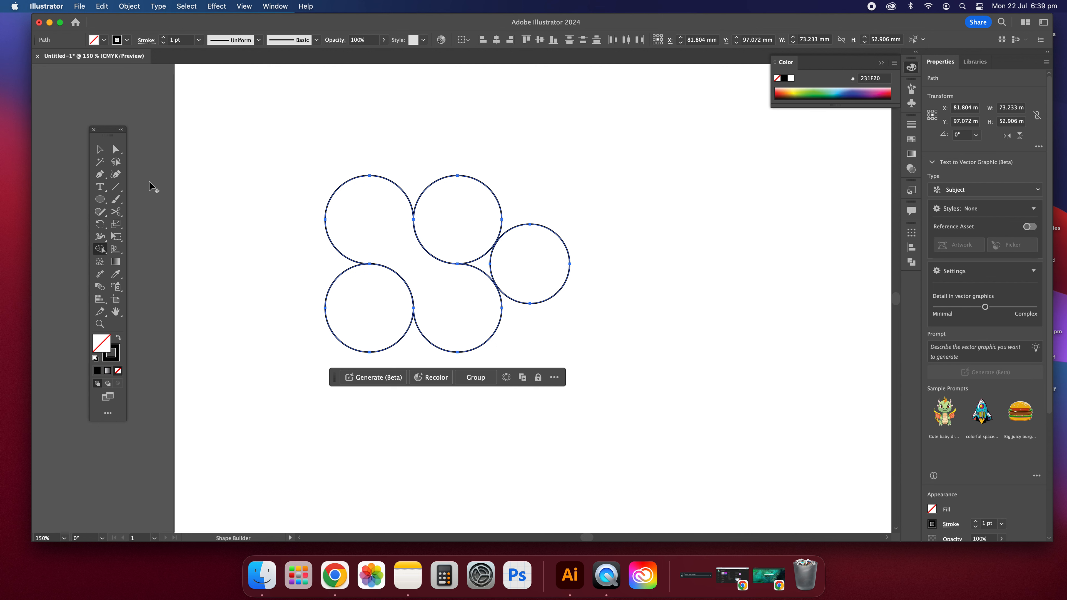
{"action": "left_click", "coordinate": [100, 150]}
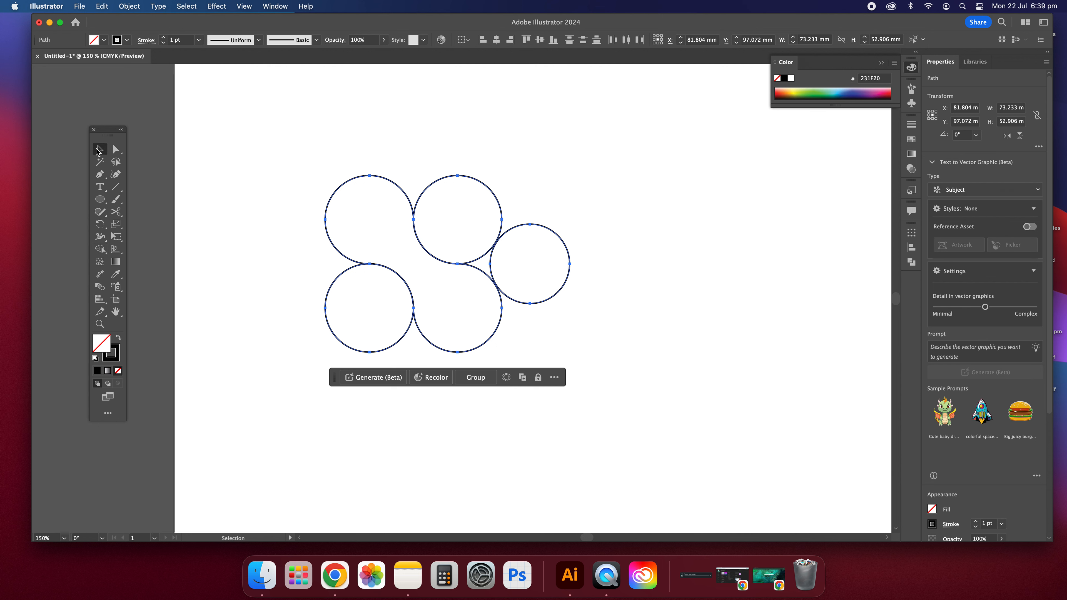
{"action": "left_click", "coordinate": [262, 212]}
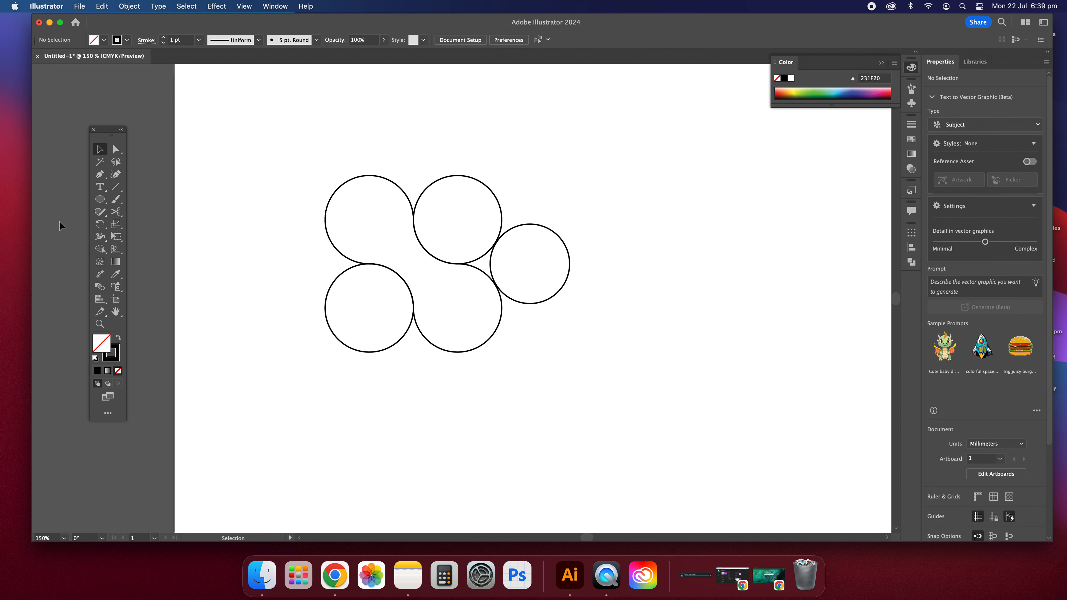
Draw a closed irregular curved shape below the circles with the Pen tool.
{"action": "left_click", "coordinate": [101, 248]}
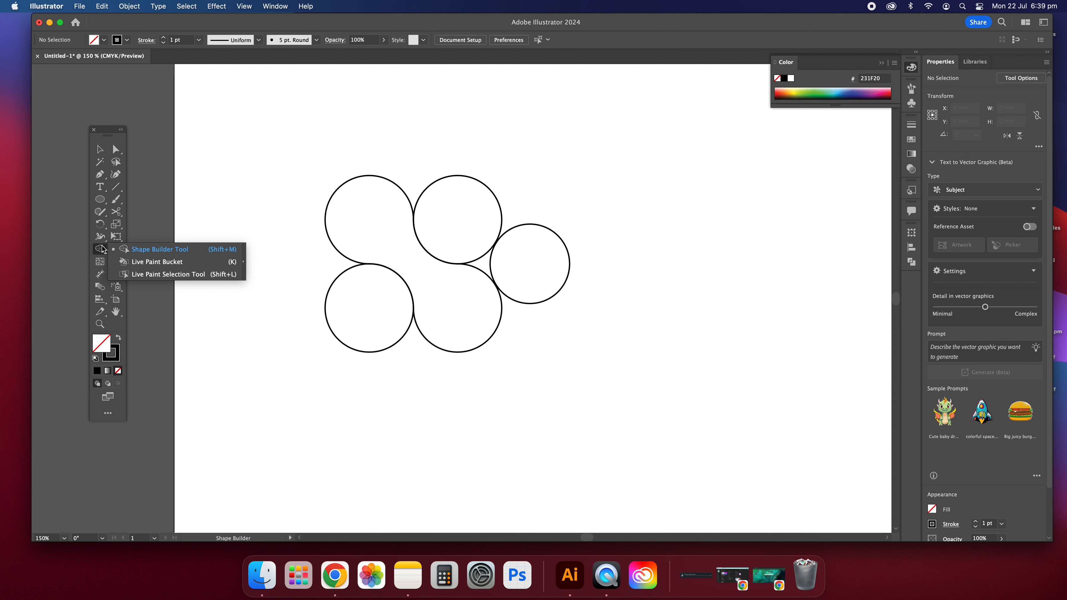
{"action": "left_click", "coordinate": [100, 150]}
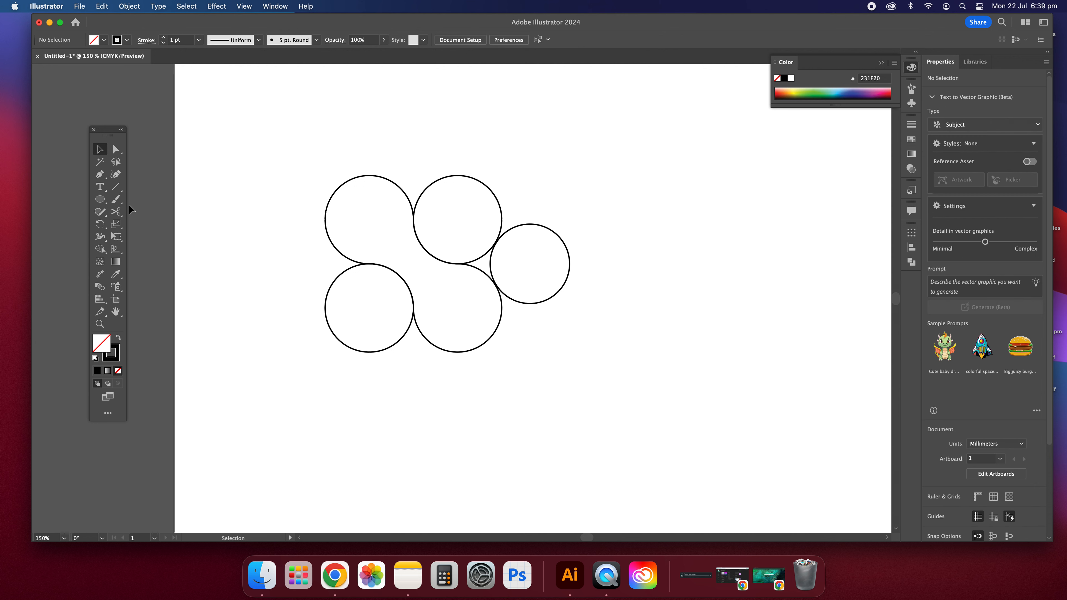
{"action": "left_click", "coordinate": [99, 199]}
{"action": "left_click", "coordinate": [99, 174]}
{"action": "left_click", "coordinate": [315, 421]}
{"action": "left_click_drag", "start_coordinate": [338, 464], "coordinate": [313, 440]}
{"action": "left_click", "coordinate": [100, 149]}
{"action": "left_click", "coordinate": [292, 315]}
Draw an open curved path with the Pen tool, crossing the lower-left part of the irregular shape.
{"action": "left_click", "coordinate": [103, 177]}
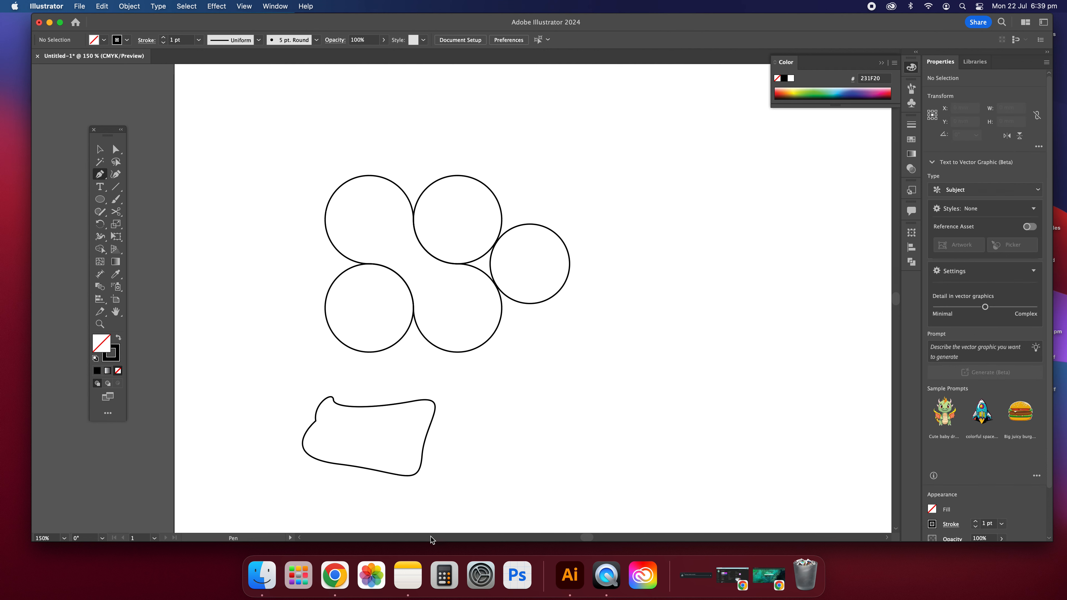
{"action": "left_click", "coordinate": [283, 440]}
{"action": "mouse_move", "coordinate": [260, 475]}
{"action": "left_mouse_down"}
{"action": "mouse_move", "coordinate": [294, 489]}
{"action": "mouse_move", "coordinate": [377, 475]}
{"action": "left_mouse_up"}
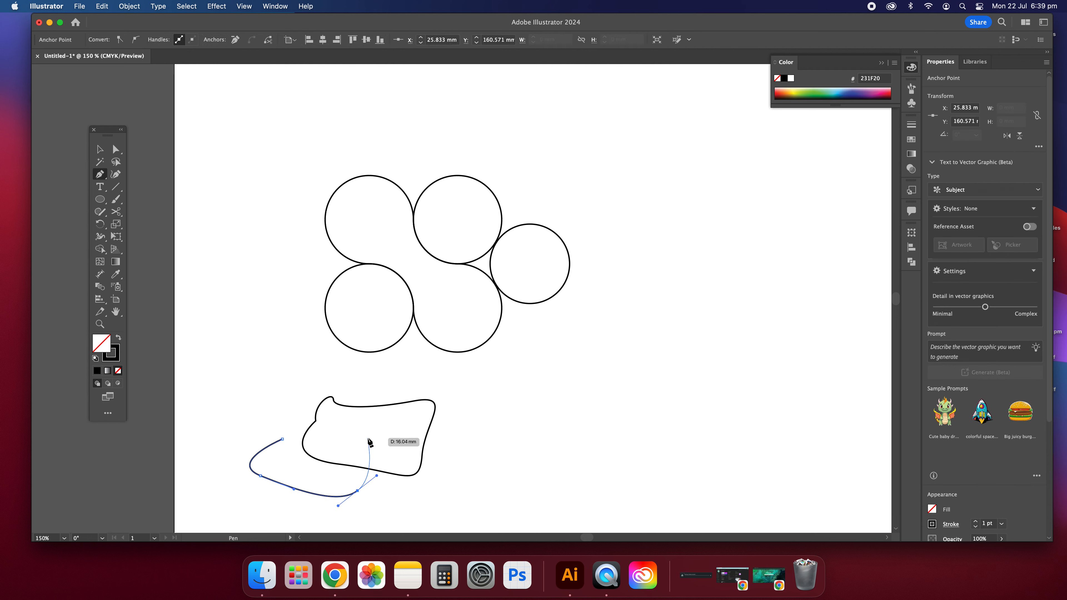
{"action": "left_click_drag", "start_coordinate": [369, 439], "coordinate": [381, 438]}
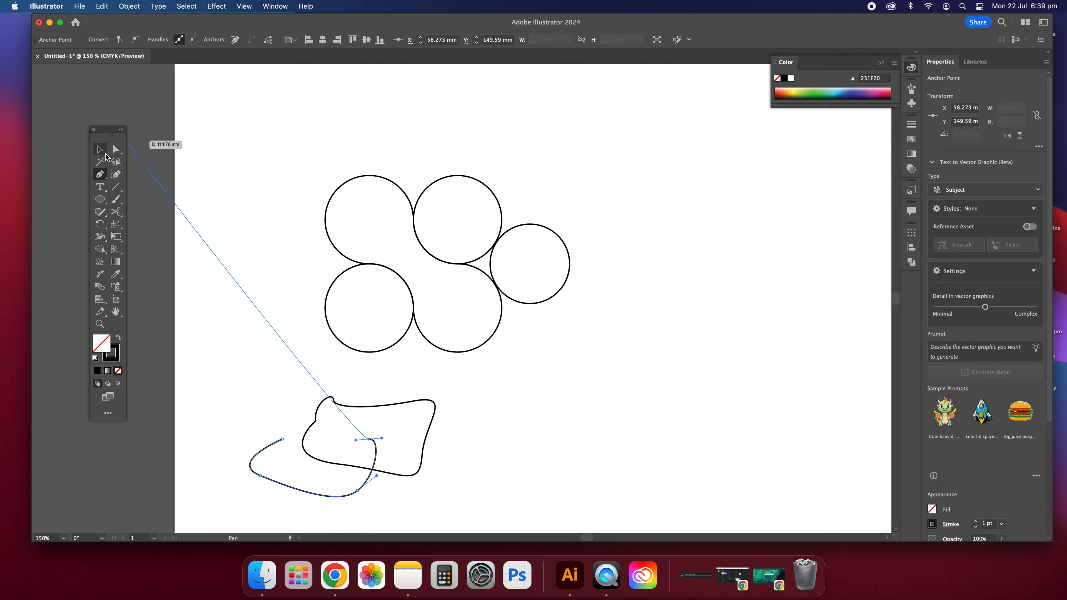
{"action": "left_click", "coordinate": [101, 149]}
{"action": "left_click", "coordinate": [300, 329]}
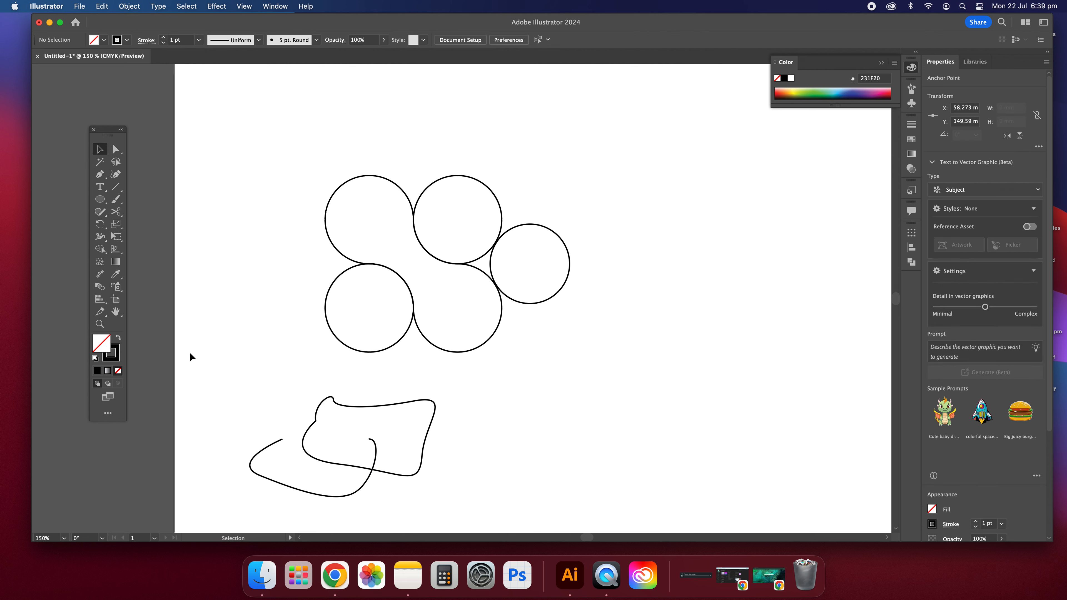
Draw a short, nearly horizontal path with the Pen tool across the right edge of the irregular shape.
{"action": "left_click", "coordinate": [103, 174]}
{"action": "left_click_drag", "start_coordinate": [468, 436], "coordinate": [413, 447]}
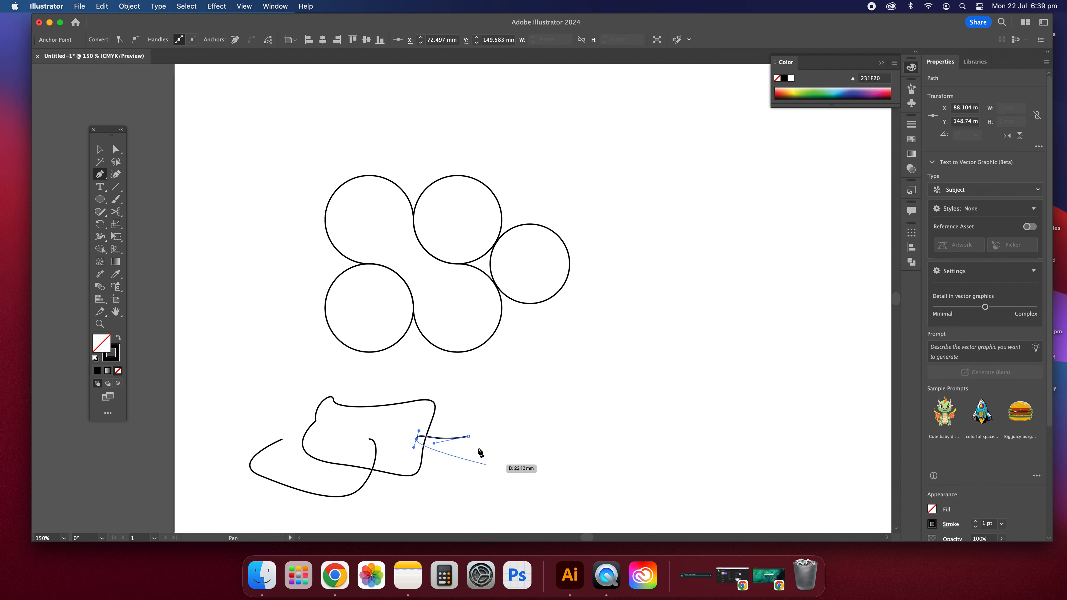
{"action": "left_click", "coordinate": [100, 149]}
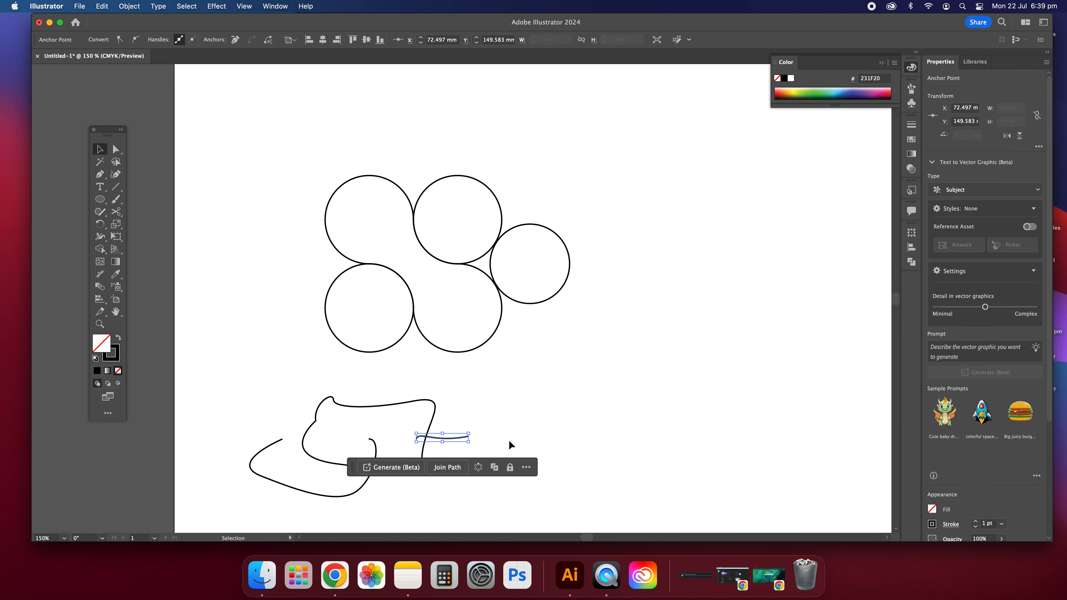
{"action": "left_click", "coordinate": [508, 420]}
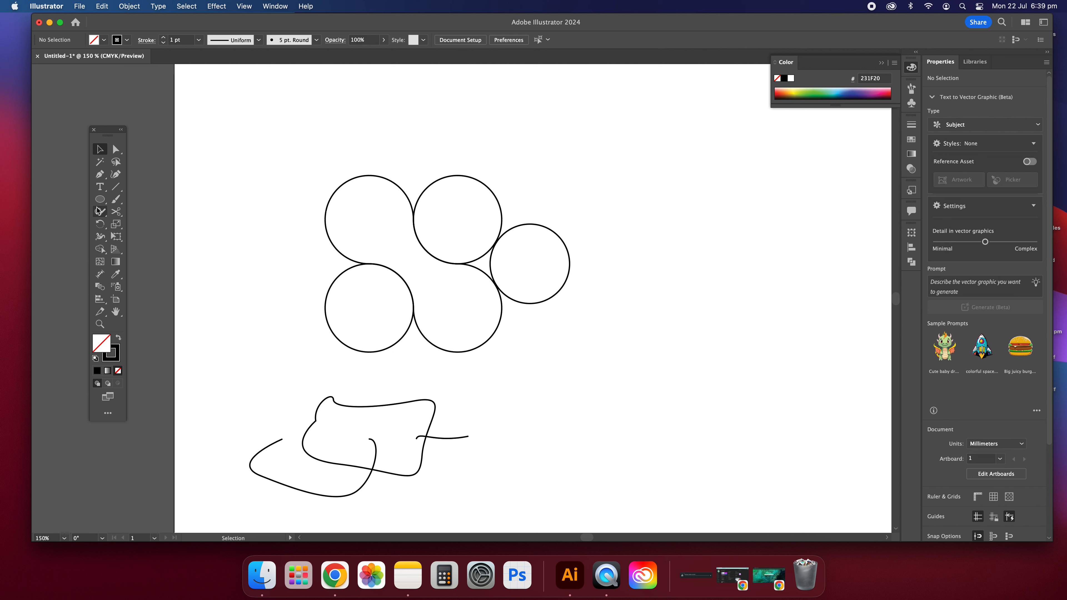
Remove the ends of both open paths that lie inside the irregular shape, using the Shape Builder tool on the selected pen-drawn paths.
{"action": "left_click", "coordinate": [100, 249]}
{"action": "left_click_drag", "start_coordinate": [103, 251], "coordinate": [133, 249]}
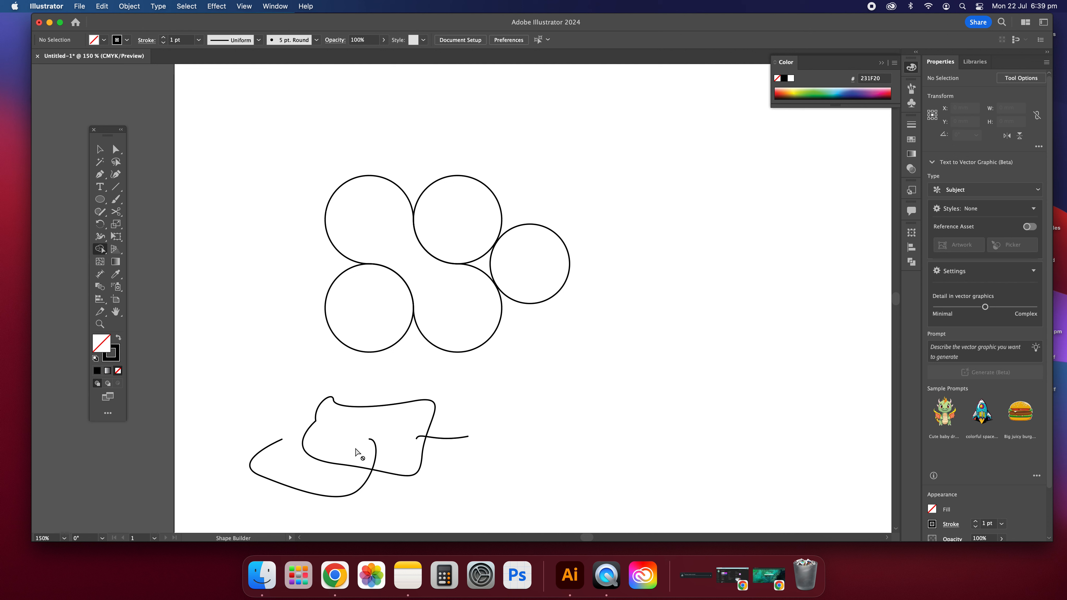
{"action": "left_click", "coordinate": [98, 149]}
{"action": "left_click_drag", "start_coordinate": [218, 372], "coordinate": [493, 510]}
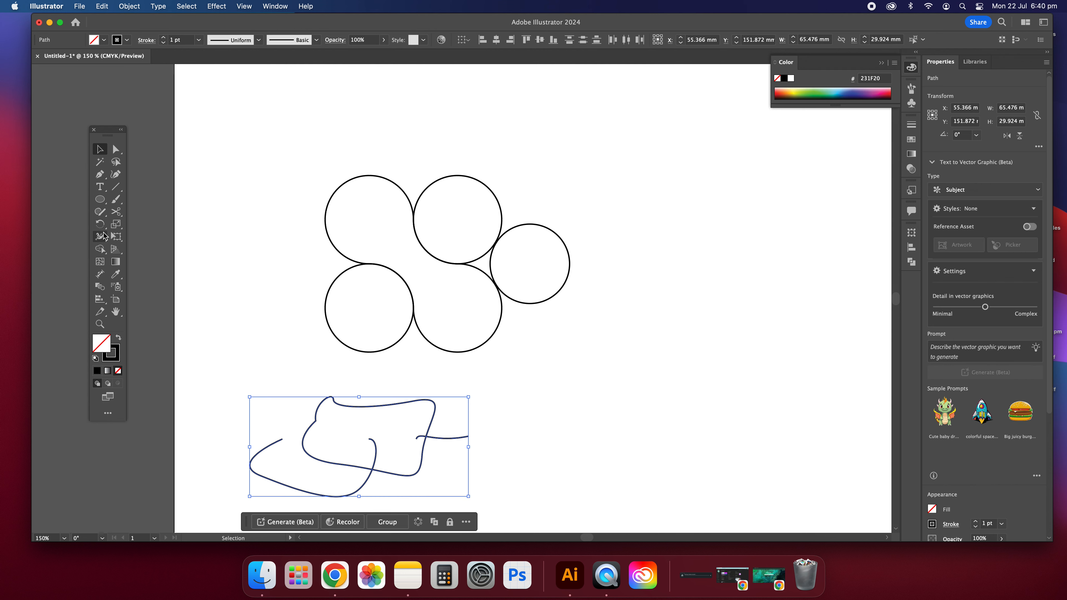
{"action": "left_click", "coordinate": [100, 249]}
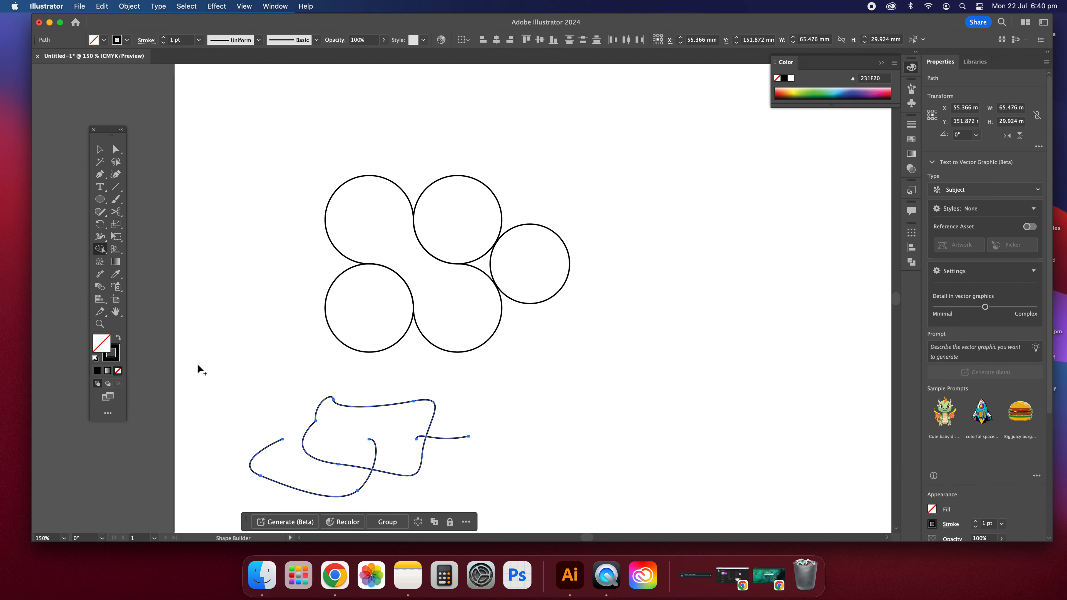
{"action": "left_click", "coordinate": [374, 440]}
{"action": "key", "text": "super+equal"}
{"action": "key", "text": "super+equal"}
{"action": "key", "text": "super+equal"}
{"action": "key", "text": "super+equal"}
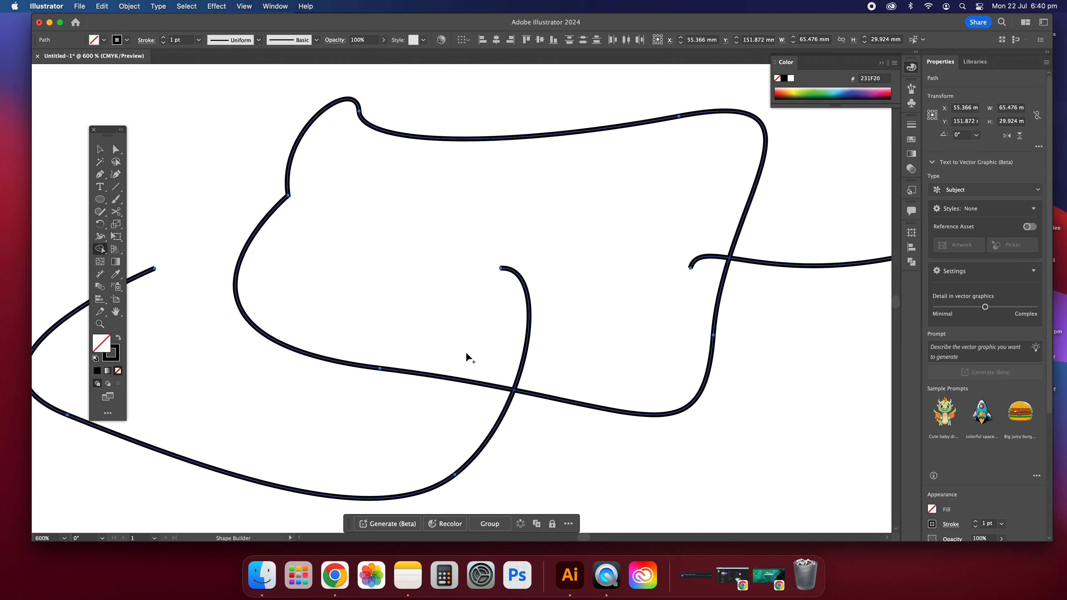
{"action": "key", "text": "super"}
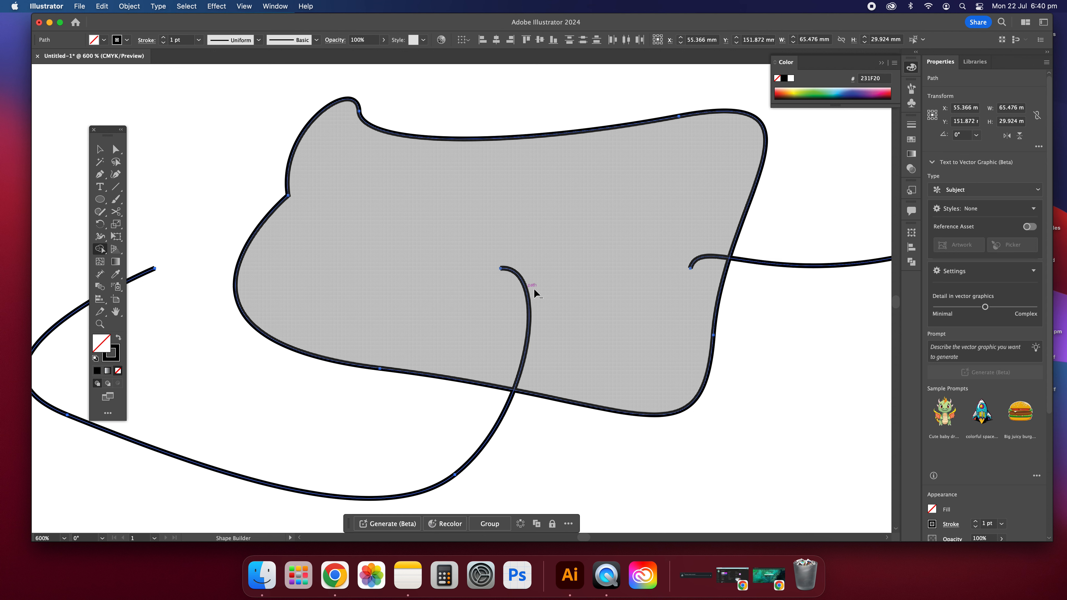
{"action": "left_click", "coordinate": [530, 305], "text": "alt"}
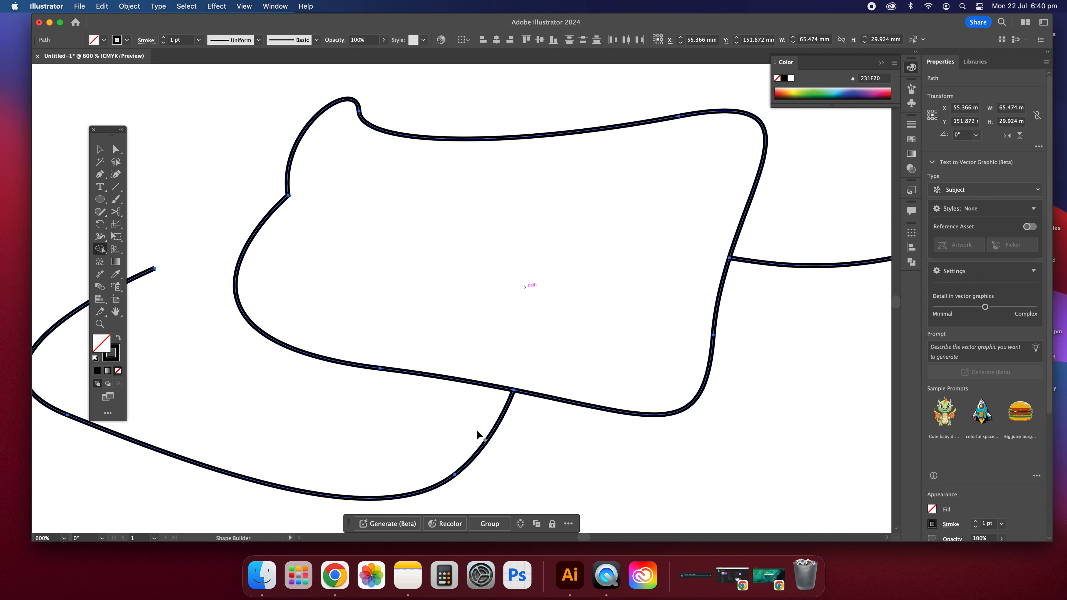
{"action": "left_click", "coordinate": [100, 149]}
{"action": "left_click", "coordinate": [239, 168]}
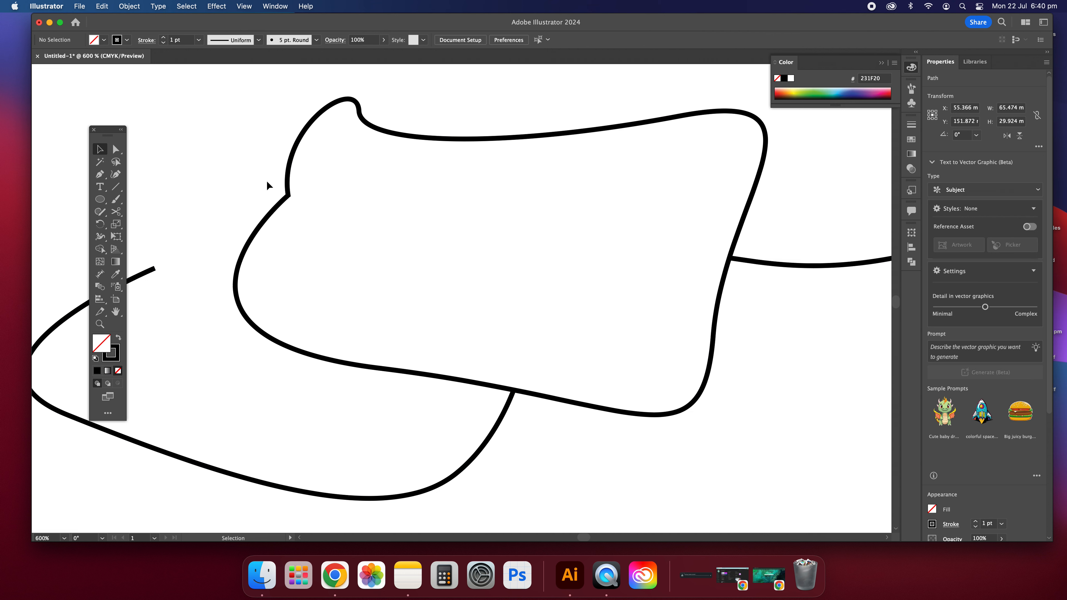
Delete the small circle at the right of the circle group with the Shape Builder tool, and deselect the artwork.
{"action": "key", "text": "super+minus"}
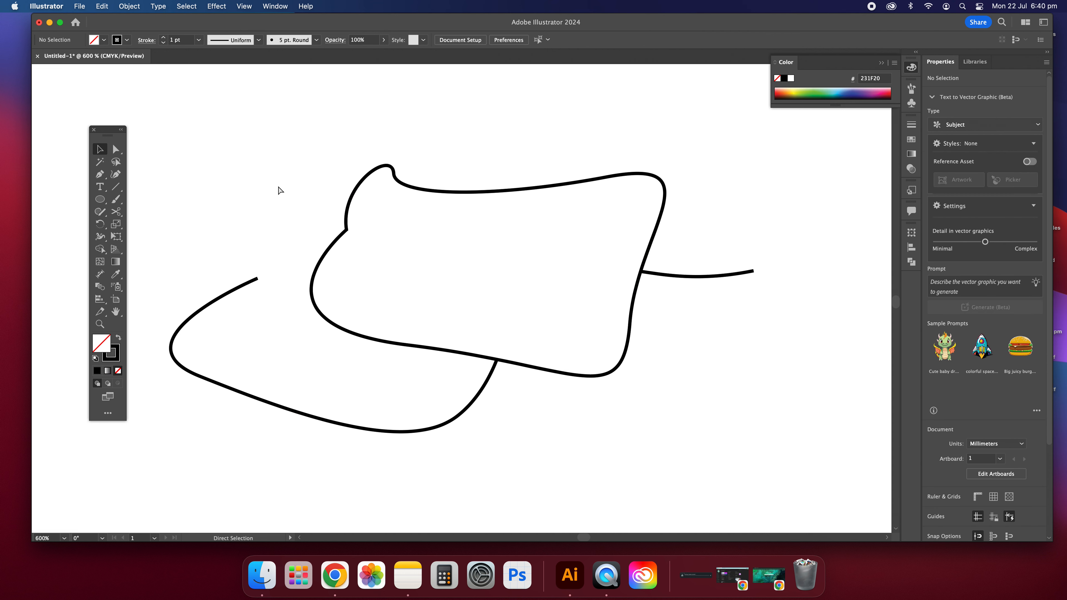
{"action": "key", "text": "super+minus"}
{"action": "scroll", "coordinate": [394, 214], "scroll_direction": "up", "scroll_amount": 3}
{"action": "scroll", "coordinate": [393, 213], "scroll_direction": "up", "scroll_amount": 10}
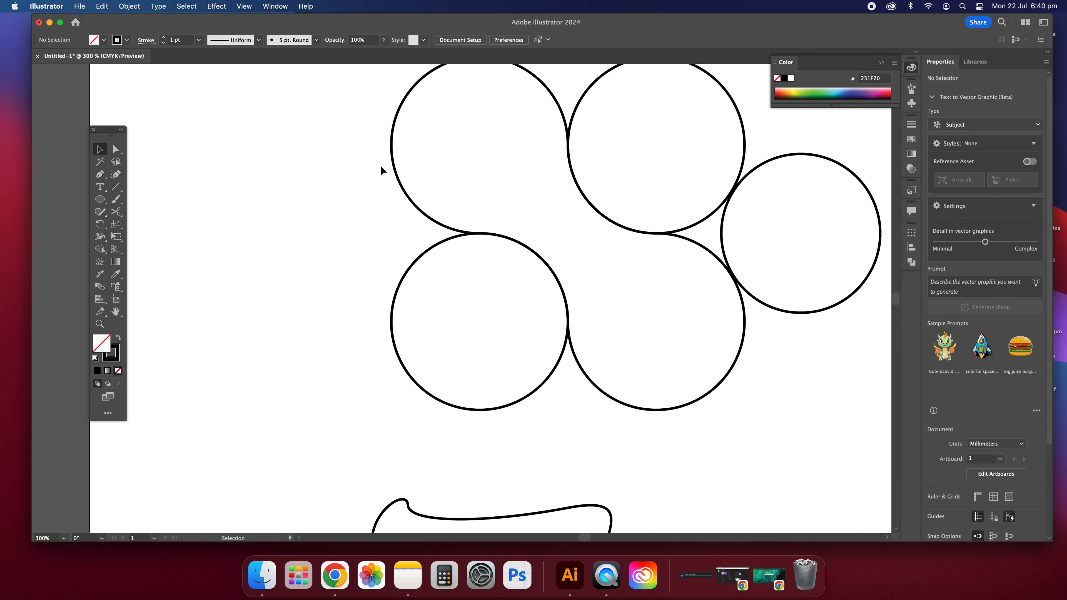
{"action": "scroll", "coordinate": [381, 168], "scroll_direction": "up", "scroll_amount": 2}
{"action": "left_click_drag", "start_coordinate": [313, 95], "coordinate": [770, 458]}
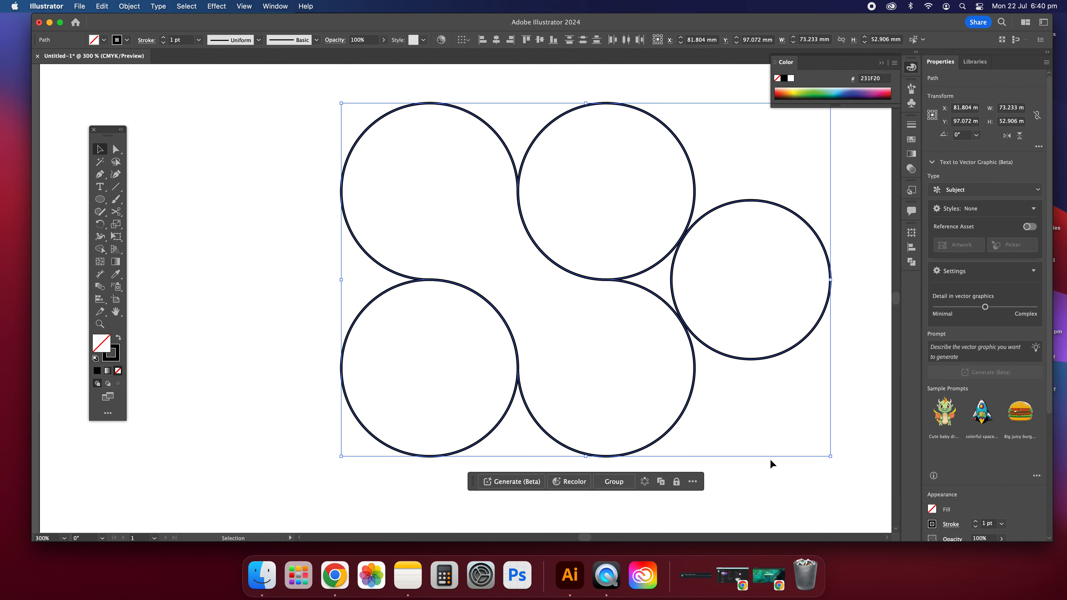
{"action": "left_click", "coordinate": [100, 249]}
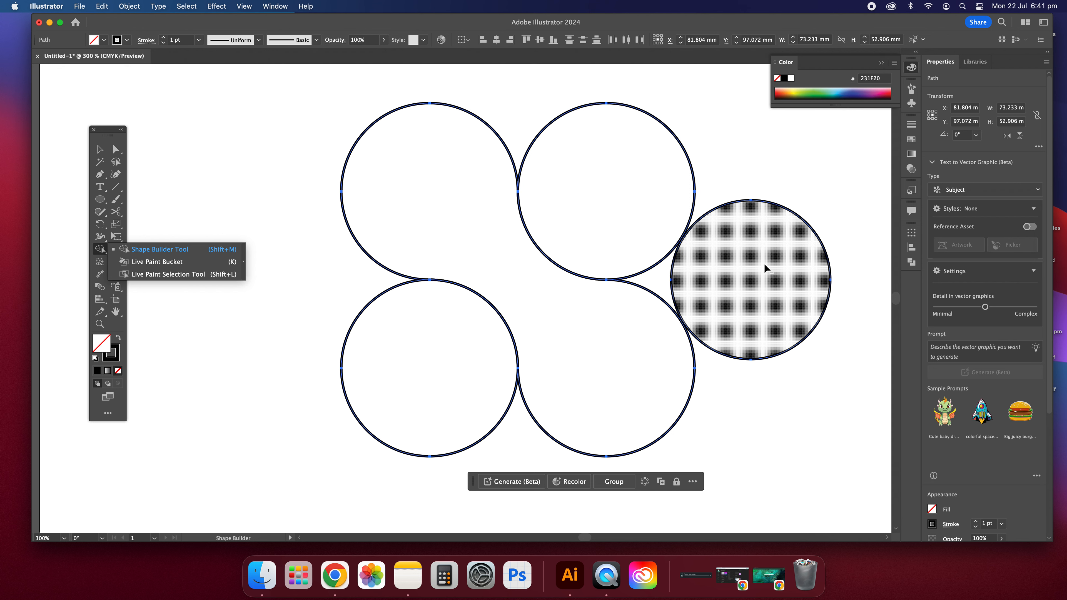
{"action": "left_click", "coordinate": [755, 282], "text": "alt"}
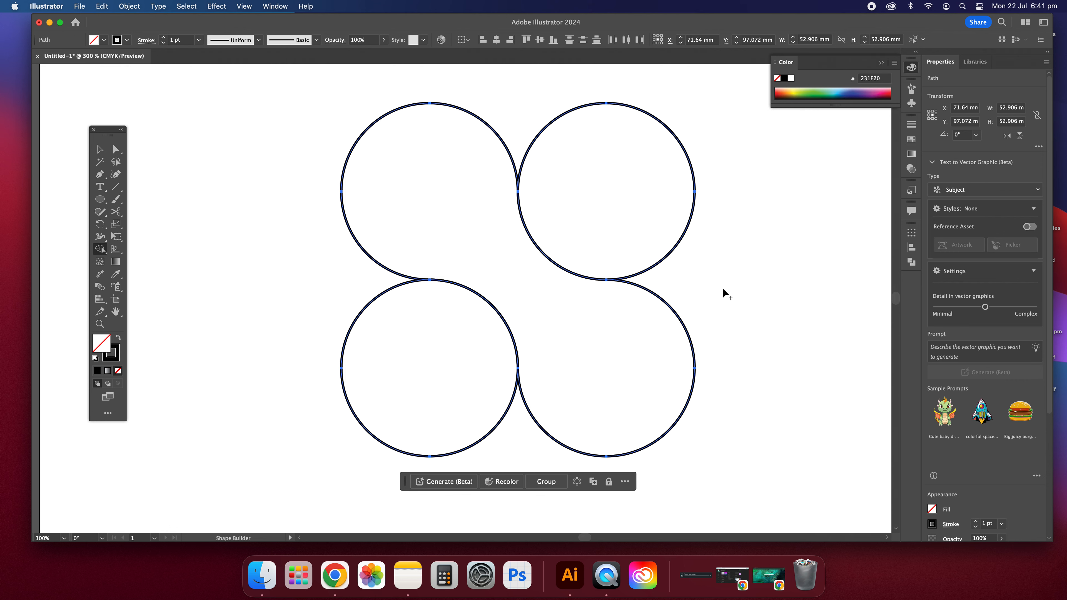
{"action": "left_click", "coordinate": [99, 149]}
{"action": "left_click", "coordinate": [258, 220]}
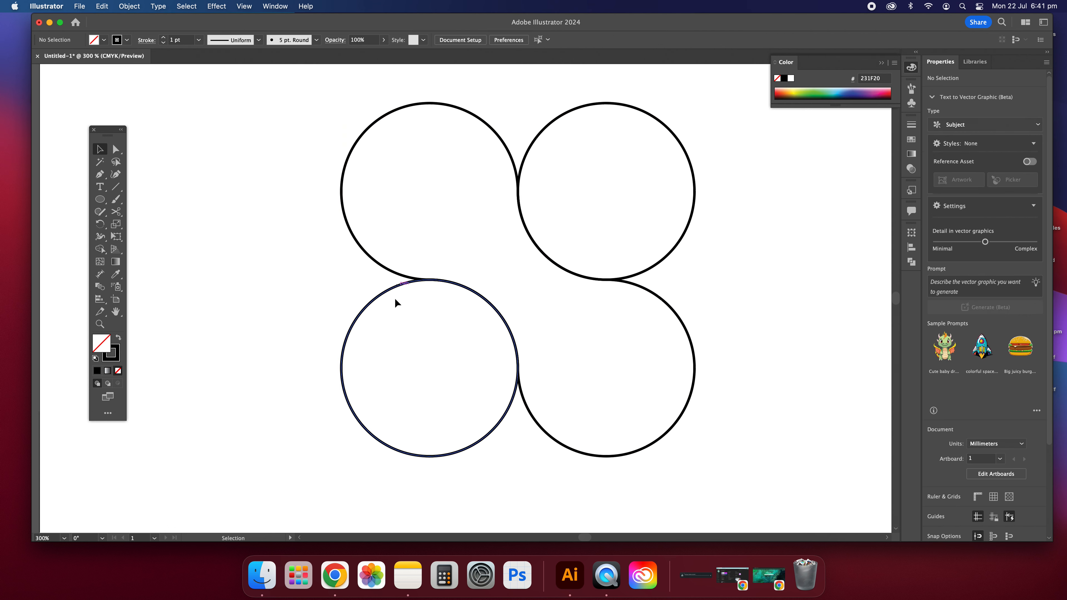
Move the lower-left and upper-right circles away from the merged diagonal shape, and undo both moves.
{"action": "left_click_drag", "start_coordinate": [395, 287], "coordinate": [263, 341]}
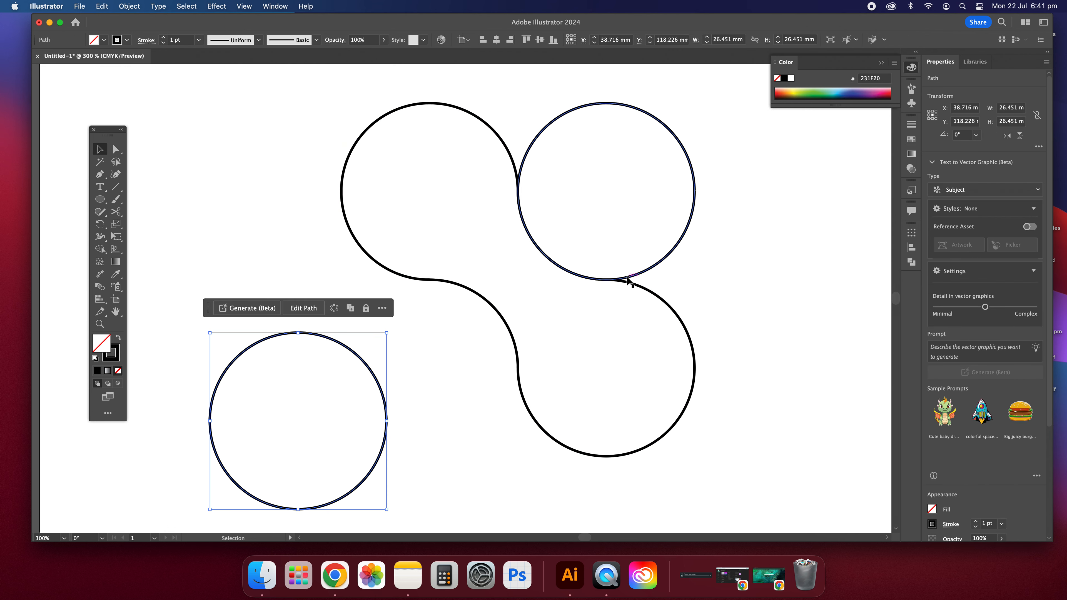
{"action": "left_click_drag", "start_coordinate": [629, 273], "coordinate": [726, 224]}
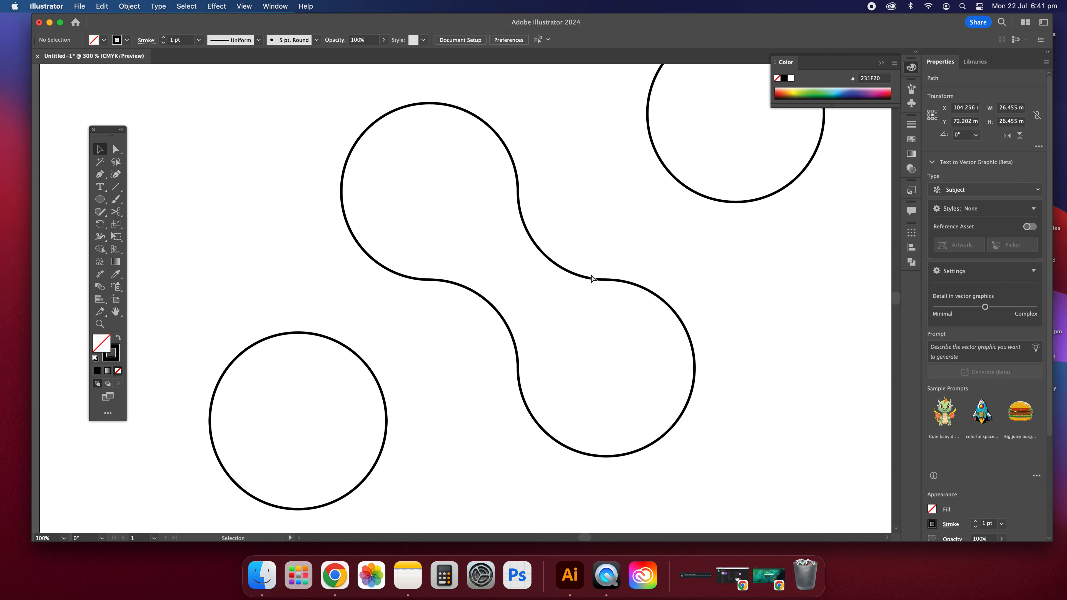
{"action": "key", "text": "cmd+z"}
{"action": "key", "text": "cmd+z"}
Fill the merged diagonal shape with green, remove its stroke and deselect it.
{"action": "left_click", "coordinate": [654, 295], "text": "shift"}
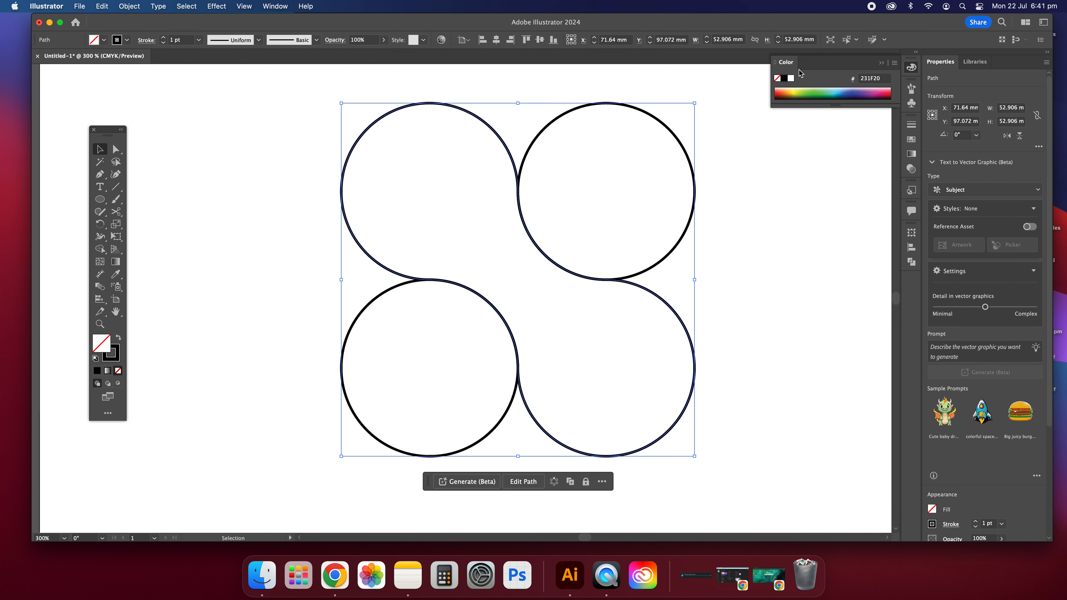
{"action": "left_click", "coordinate": [786, 96]}
{"action": "left_click", "coordinate": [823, 91]}
{"action": "left_click", "coordinate": [817, 93]}
{"action": "left_click", "coordinate": [113, 356]}
{"action": "left_click", "coordinate": [118, 371]}
{"action": "left_click", "coordinate": [228, 155]}
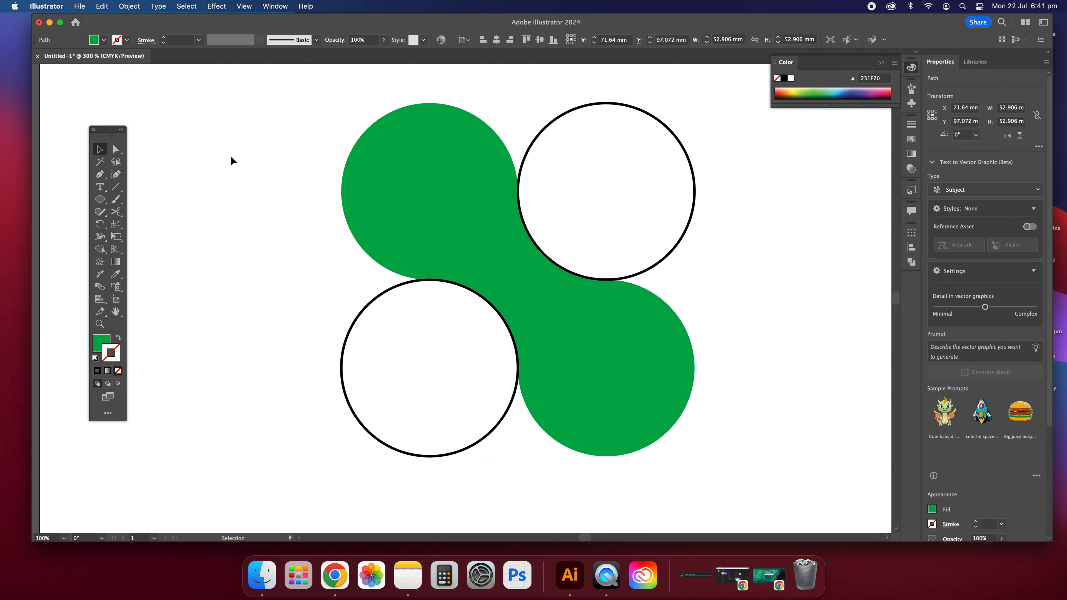
{"action": "scroll", "coordinate": [347, 232], "scroll_direction": "down", "scroll_amount": 6}
{"action": "scroll", "coordinate": [347, 233], "scroll_direction": "up", "scroll_amount": 2}
{"action": "scroll", "coordinate": [347, 233], "scroll_direction": "up", "scroll_amount": 3}
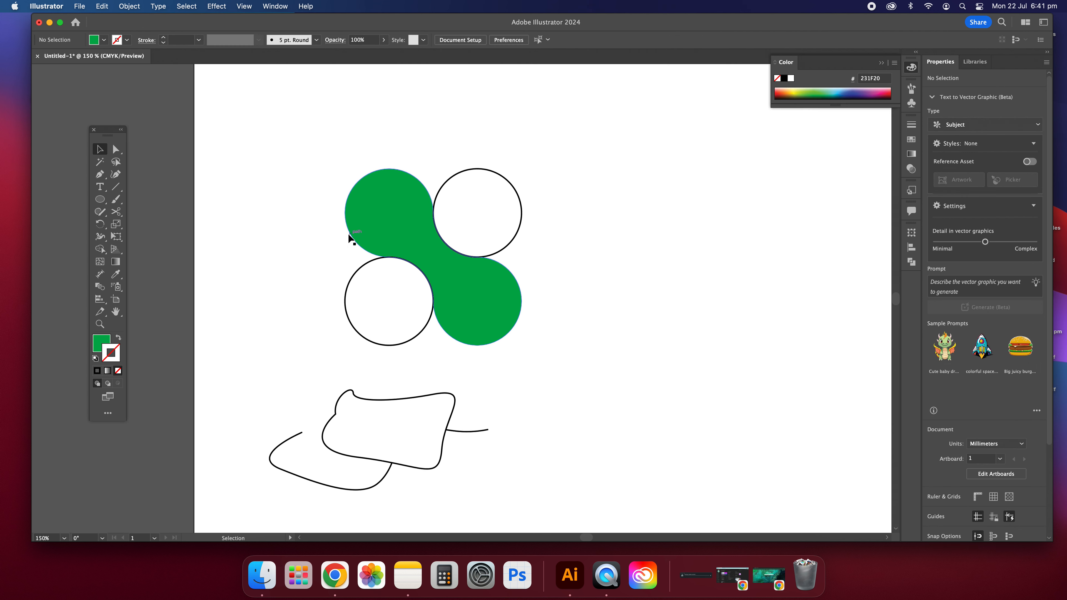